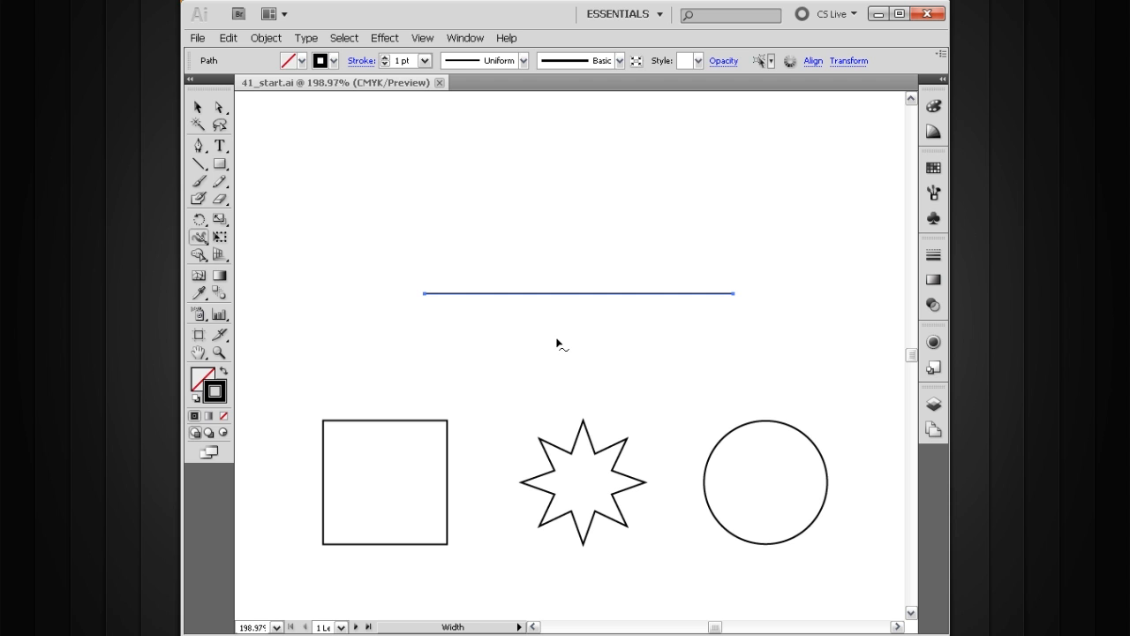
# - Set the selected straight line's stroke weight to 4 pt
pyautogui.click(384, 57)
pyautogui.click(384, 57)
pyautogui.click(384, 57)
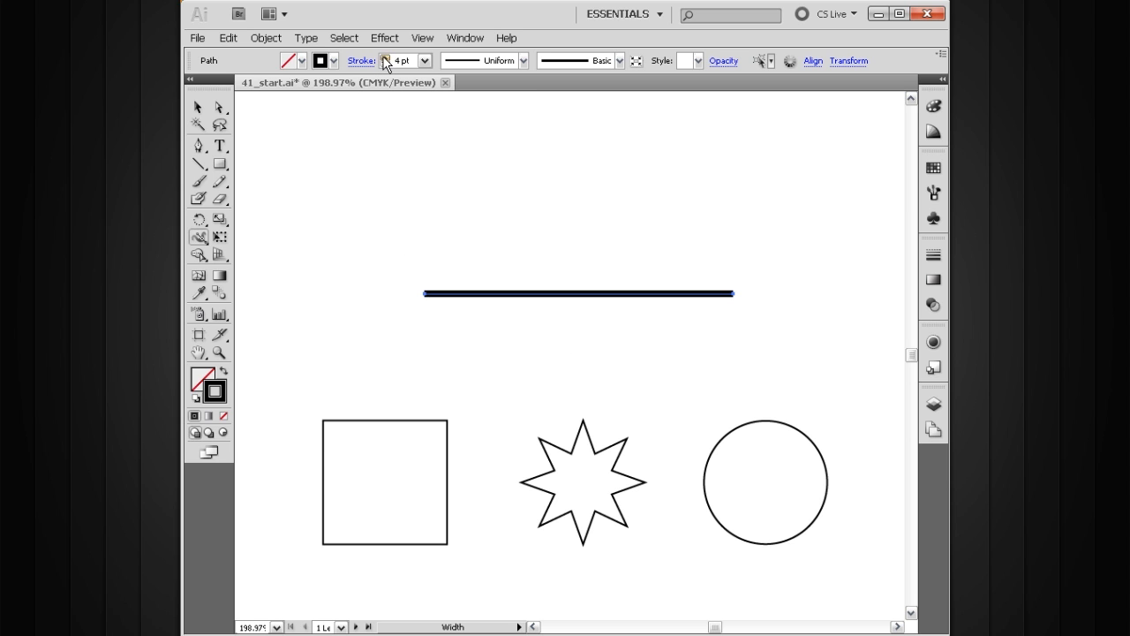
# - Use the Width tool to widen the line's middle to about 0.26 in, and slide that width point toward the right end
pyautogui.hotkey('ctrl', 'space')
pyautogui.moveTo(789, 210); pyautogui.dragTo(386, 391)
pyautogui.moveTo(565, 379); pyautogui.dragTo(597, 334)
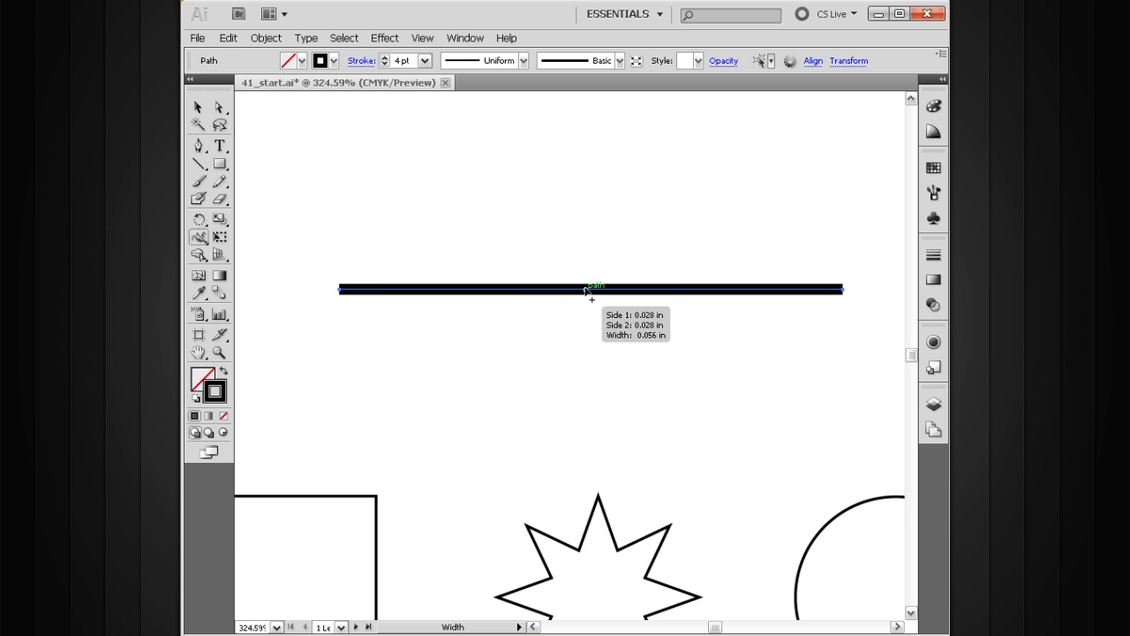
pyautogui.moveTo(591, 290); pyautogui.dragTo(589, 262)
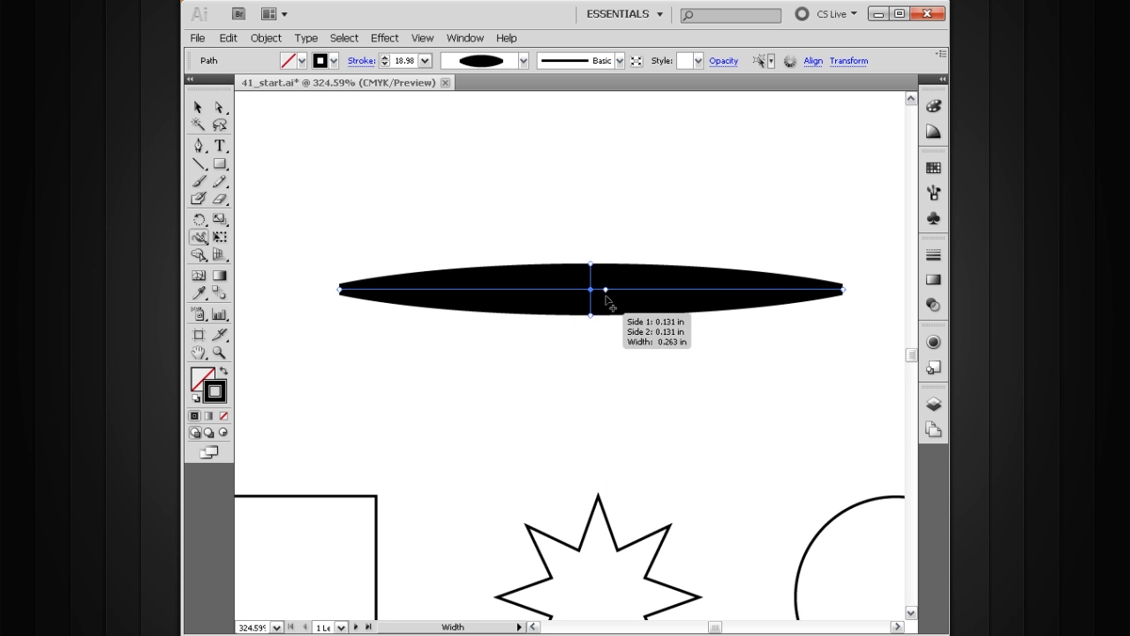
pyautogui.moveTo(598, 291)
pyautogui.mouseDown()
pyautogui.moveTo(497, 303)
pyautogui.moveTo(677, 294)
pyautogui.mouseUp()
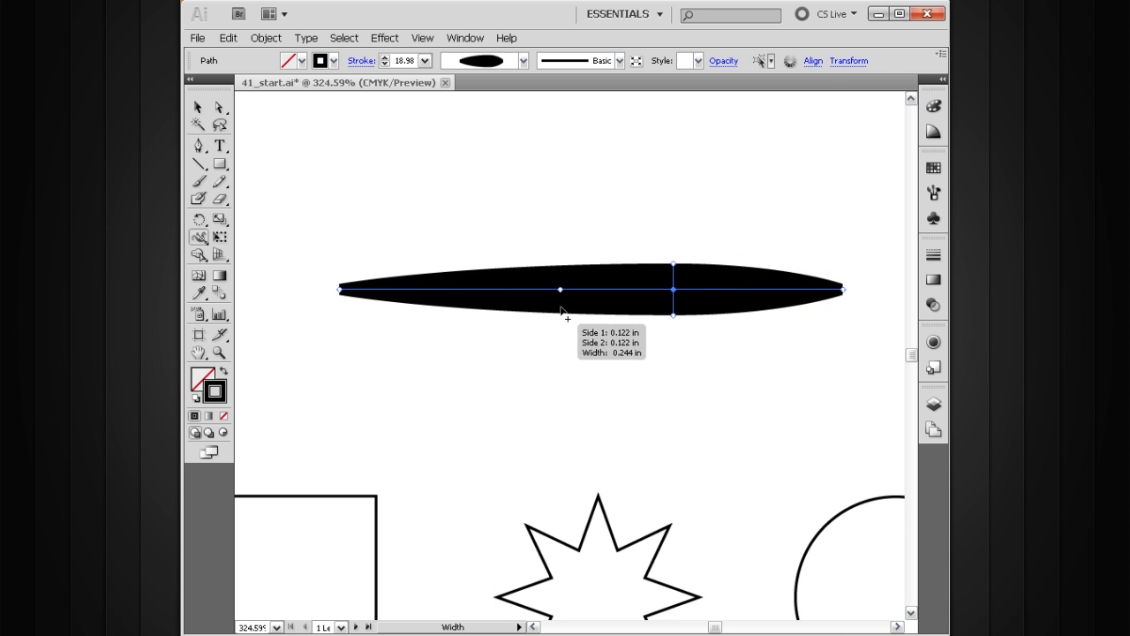
# - Add a second, narrower width point left of the first and move both points together toward the line's left end
pyautogui.moveTo(565, 291); pyautogui.dragTo(565, 270)
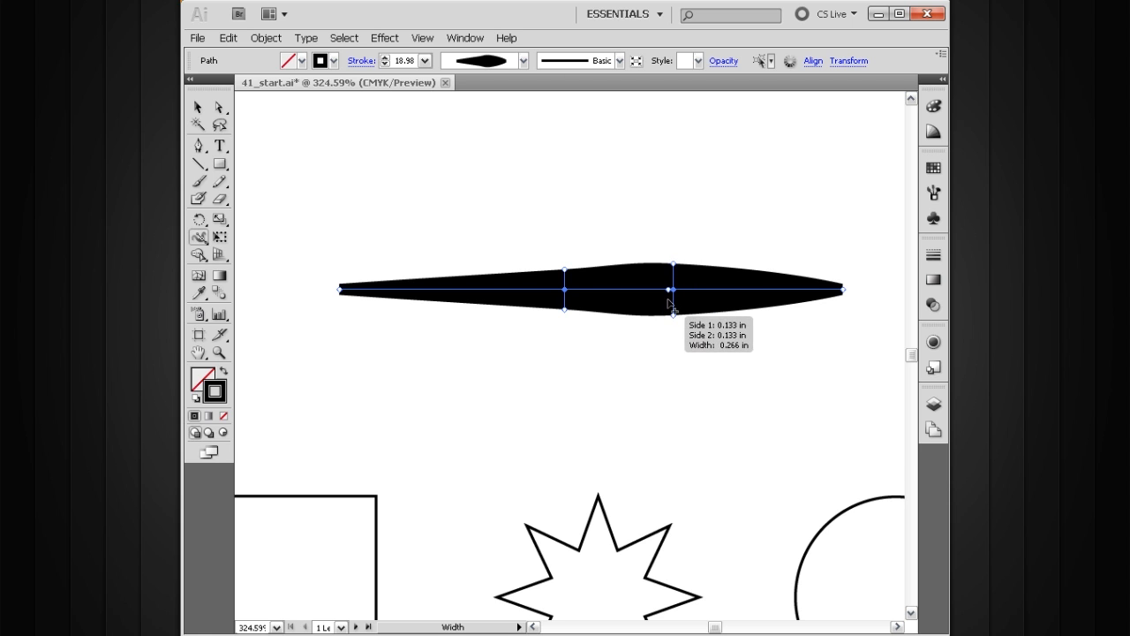
pyautogui.moveTo(673, 289); pyautogui.dragTo(541, 289)
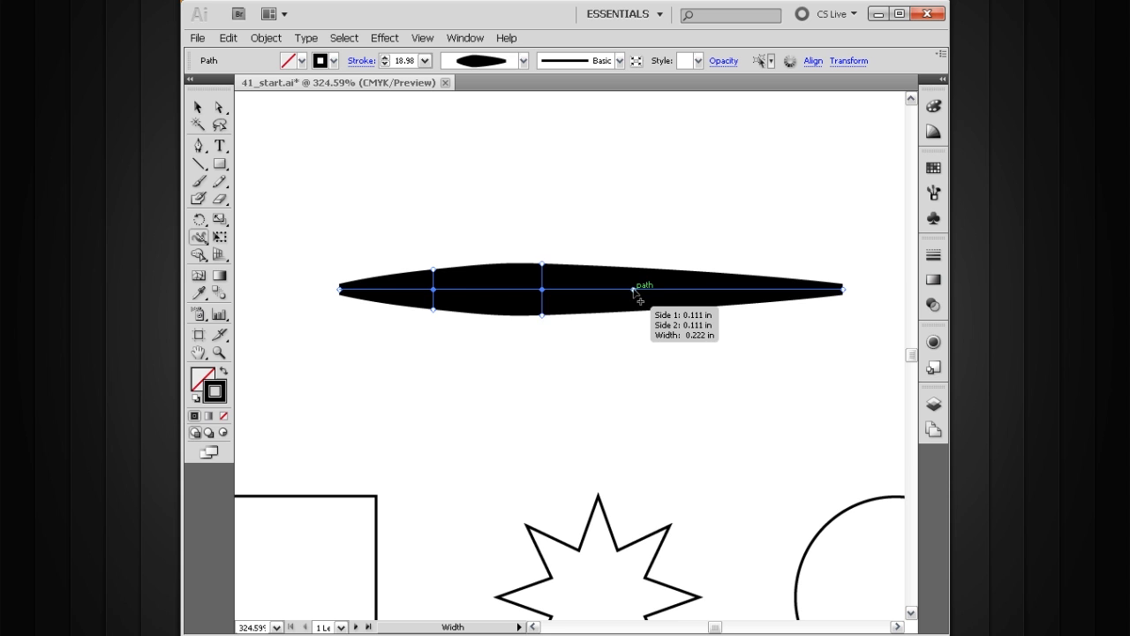
# - Add a narrower width point about 0.15 in wide right of the other two, and adjust its lower side independently
pyautogui.moveTo(632, 292)
pyautogui.mouseDown()
pyautogui.moveTo(629, 246)
pyautogui.moveTo(632, 307)
pyautogui.mouseUp()
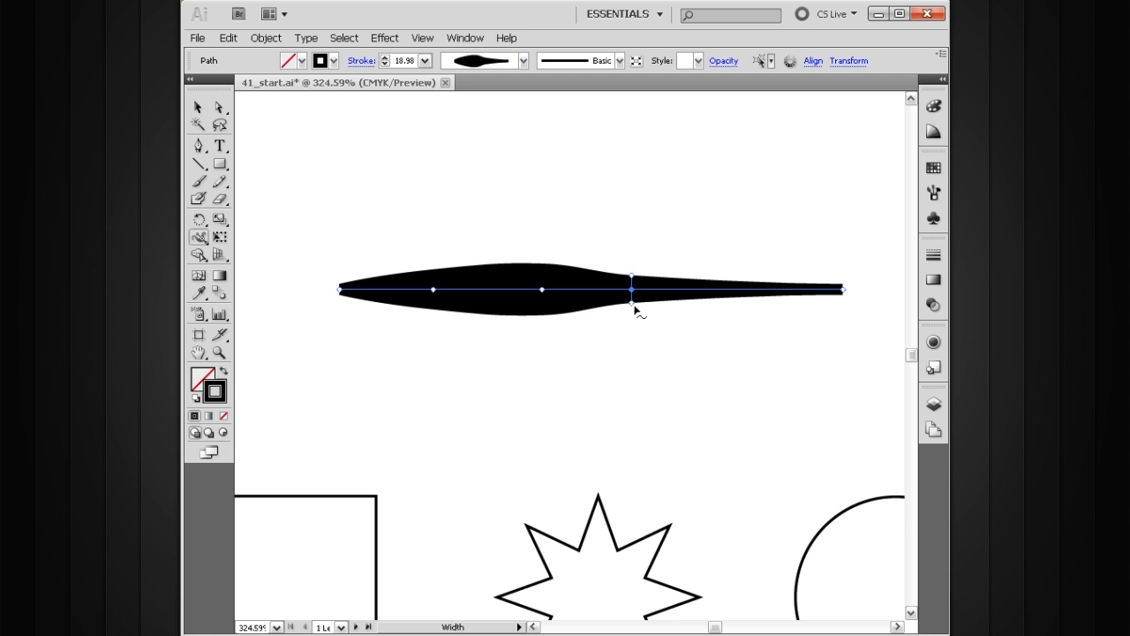
pyautogui.moveTo(633, 304)
pyautogui.moveTo(633, 304); pyautogui.dragTo(637, 311)
pyautogui.moveTo(633, 292)
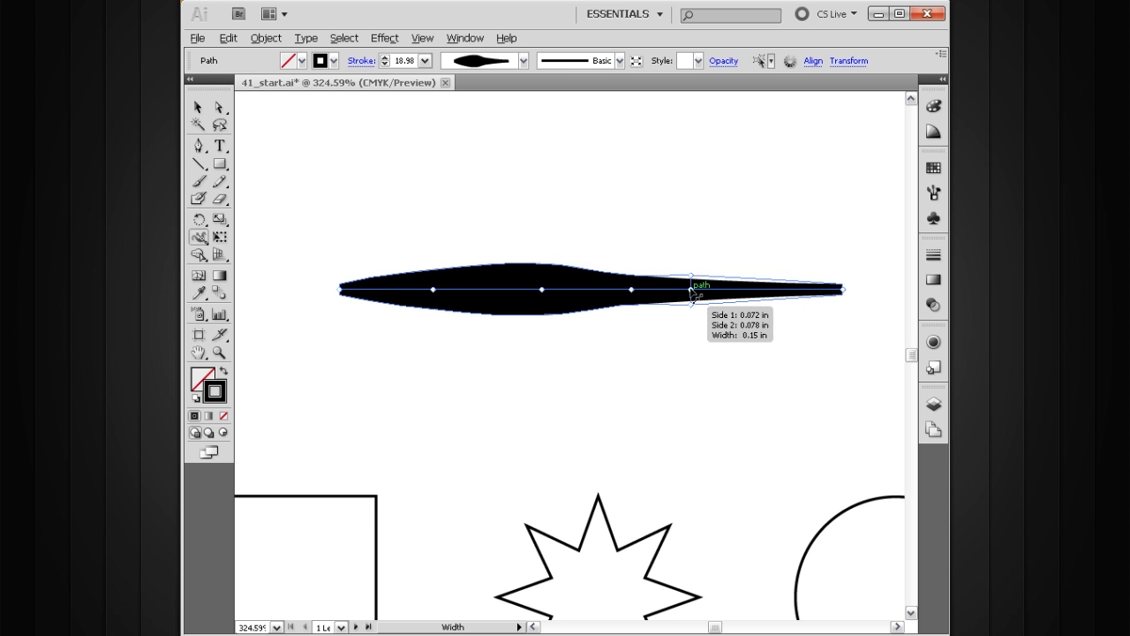
# - Duplicate the narrow width point farther right along the line and shift the original slightly left
pyautogui.moveTo(693, 294); pyautogui.dragTo(696, 305)
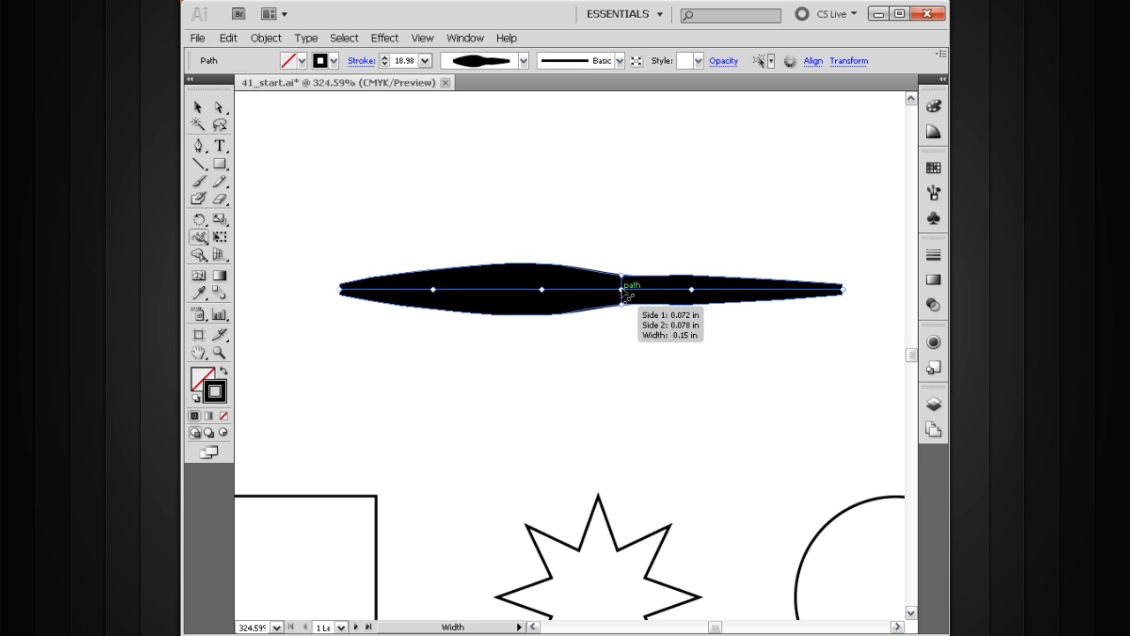
pyautogui.moveTo(629, 294); pyautogui.dragTo(621, 302)
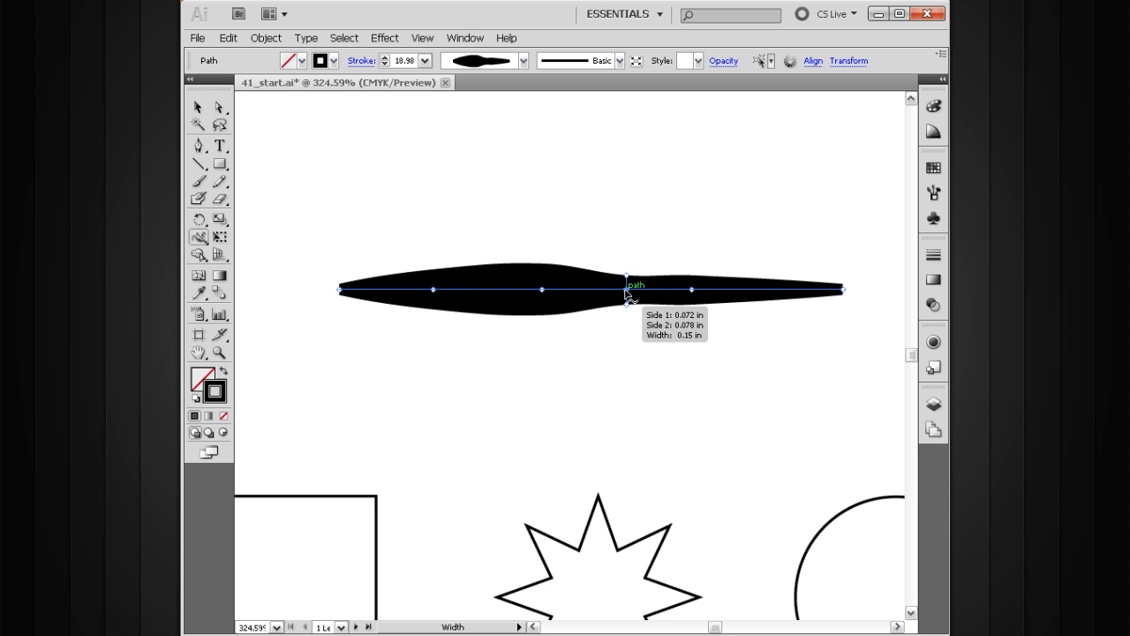
# - Try stacking the original narrow width point on the widest point for an abrupt width change, and separate them again
pyautogui.moveTo(627, 293); pyautogui.dragTo(541, 294)
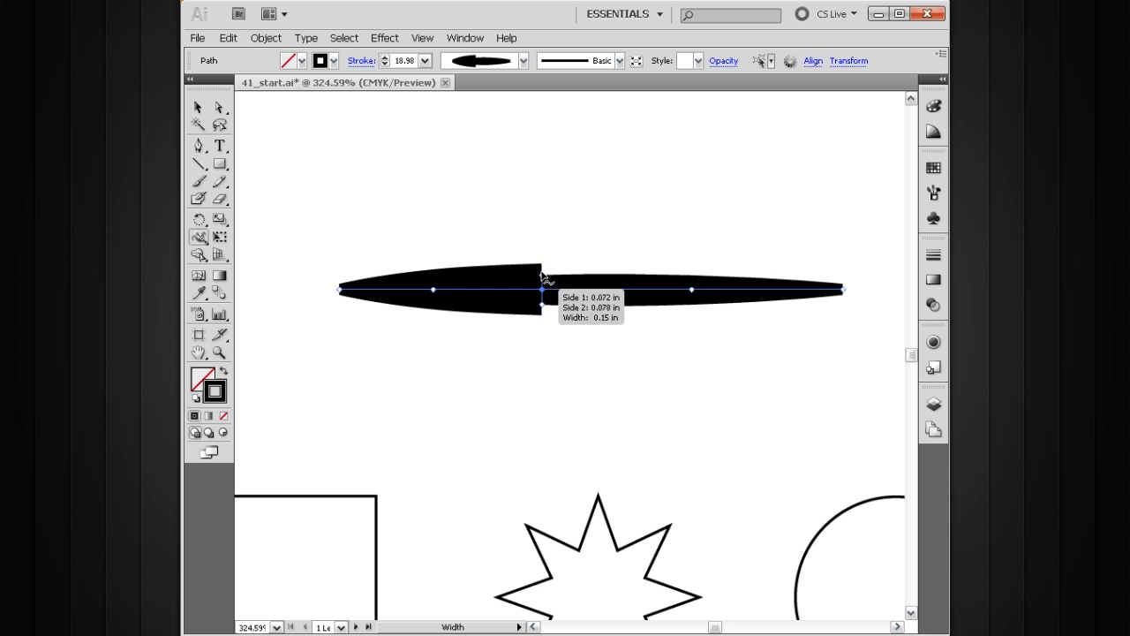
pyautogui.moveTo(542, 292); pyautogui.dragTo(612, 297)
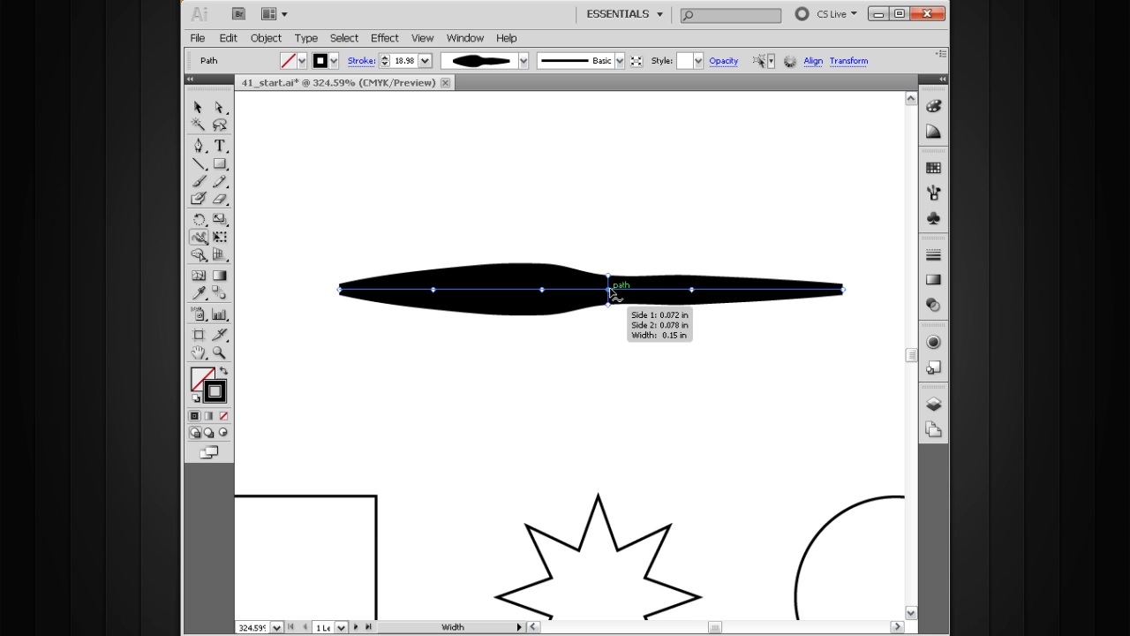
# - Shift all the width points left together by moving the rightmost one, and move only the rightmost point partway back right
pyautogui.click(691, 292)
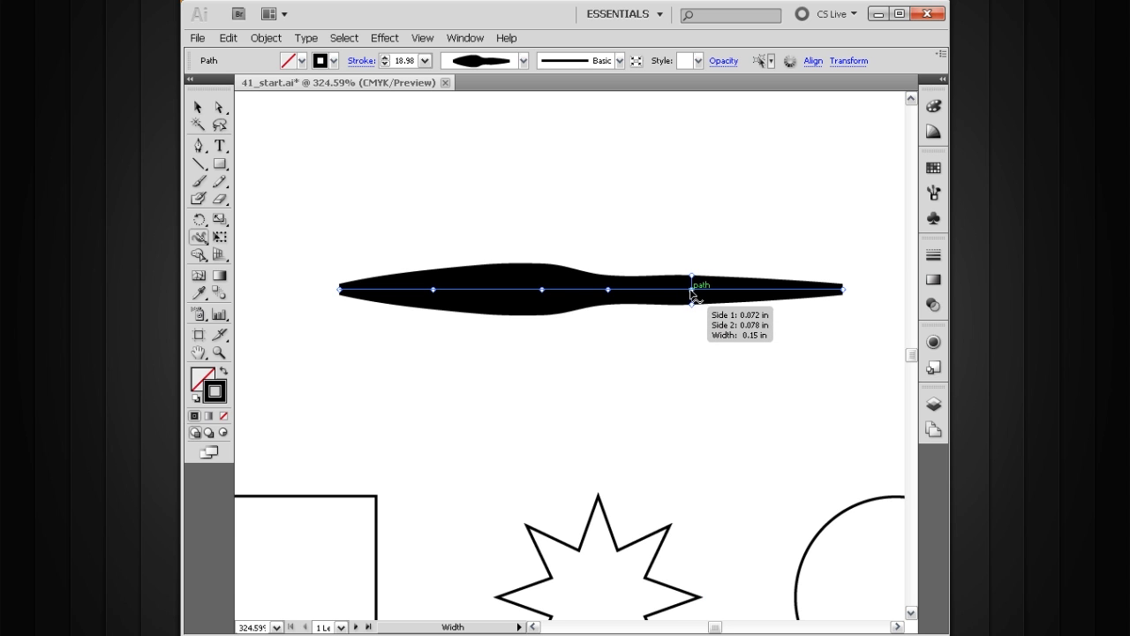
pyautogui.moveTo(692, 292); pyautogui.dragTo(605, 292)
pyautogui.moveTo(597, 290)
pyautogui.mouseDown()
pyautogui.moveTo(644, 290)
pyautogui.moveTo(585, 295)
pyautogui.mouseUp()
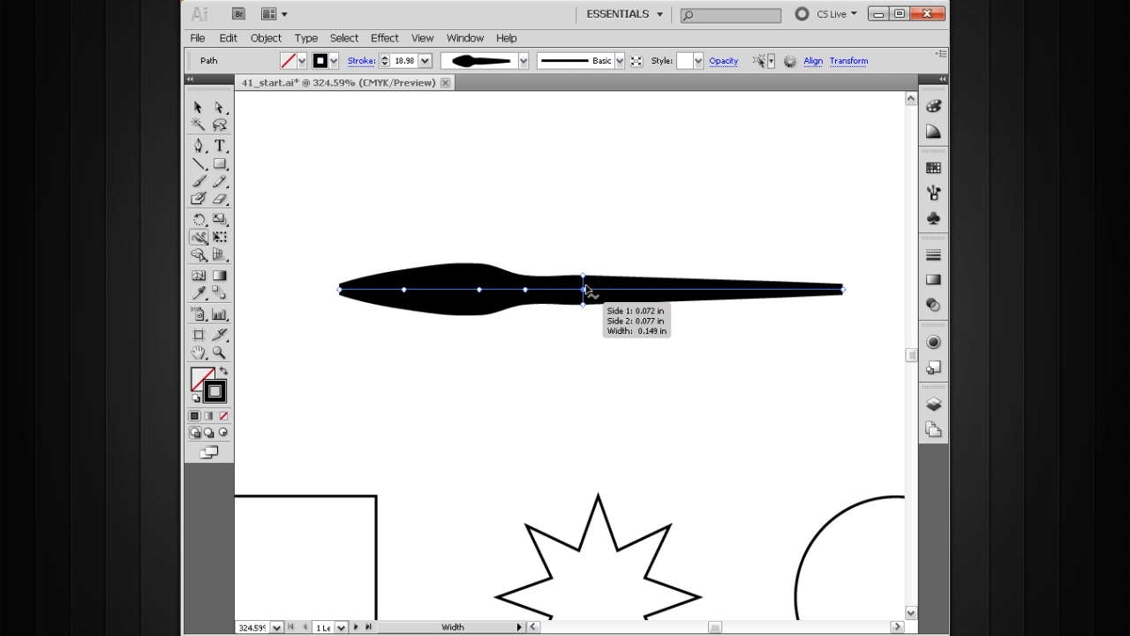
pyautogui.moveTo(582, 292); pyautogui.dragTo(638, 301)
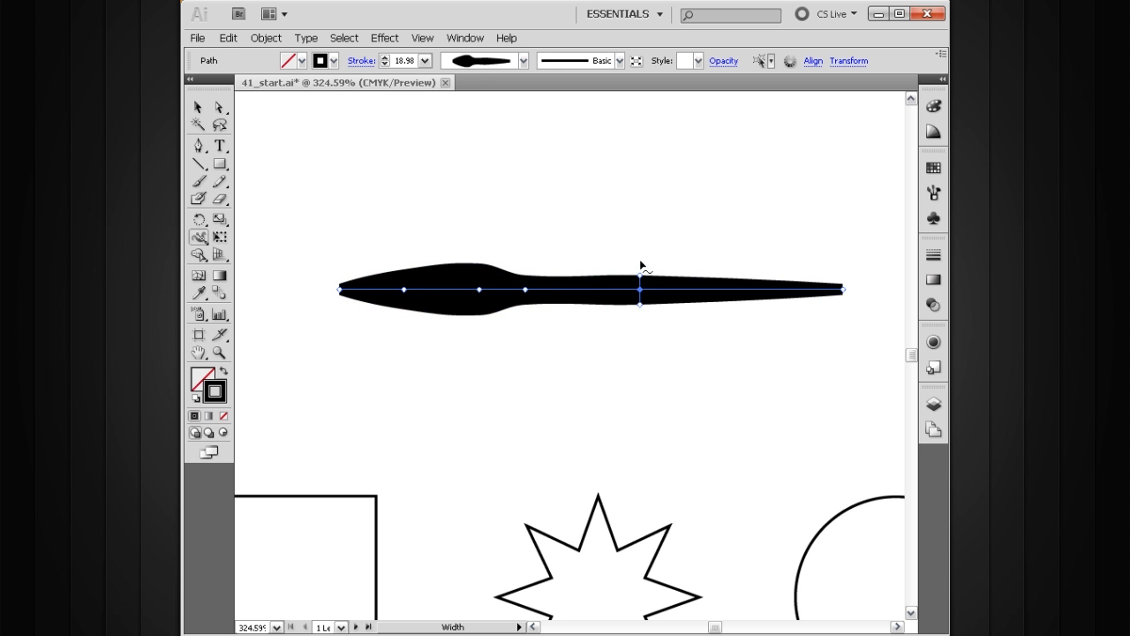
# - Set the rightmost width point's Side 2 to 0.25 in with both sides linked so they widen proportionately
pyautogui.click(639, 290)
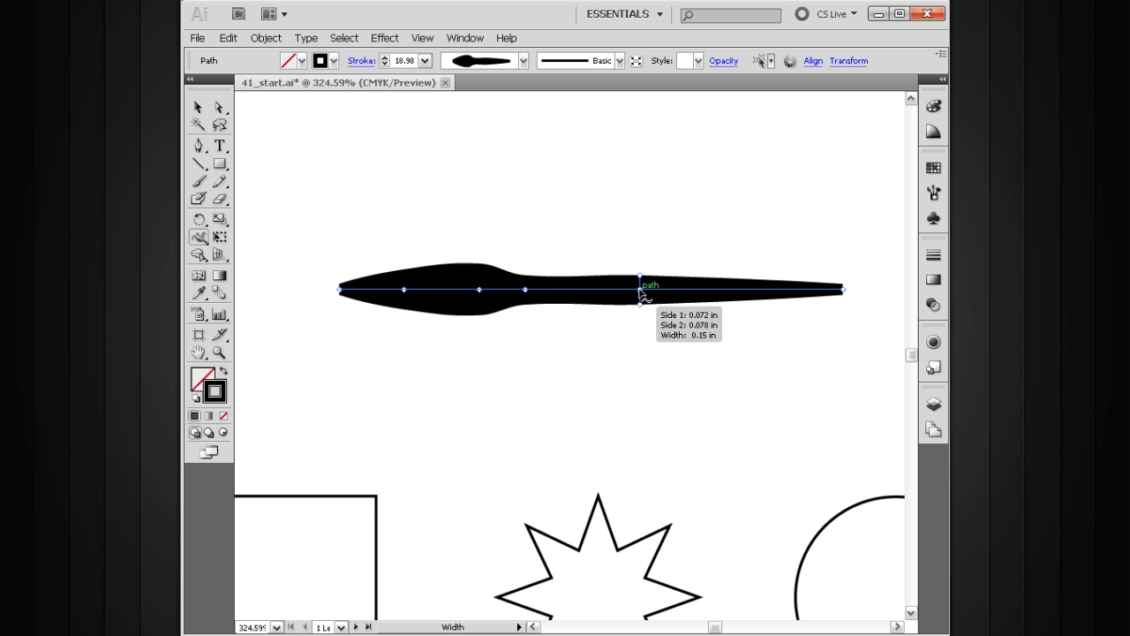
pyautogui.doubleClick(640, 293)
pyautogui.moveTo(622, 241); pyautogui.dragTo(623, 220)
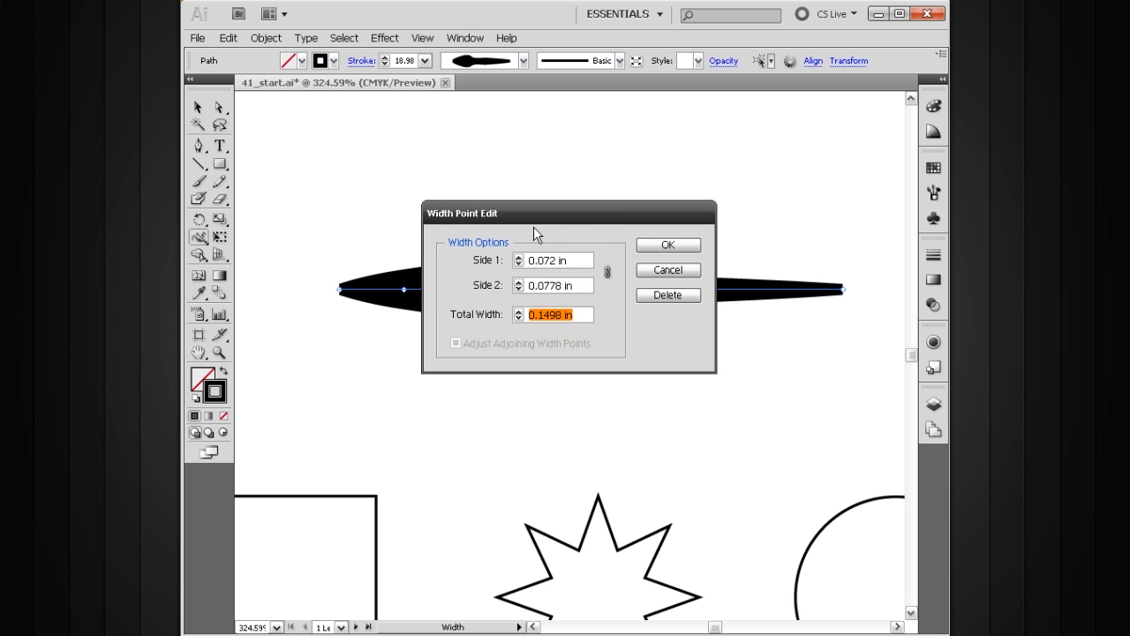
pyautogui.moveTo(612, 210); pyautogui.dragTo(622, 91)
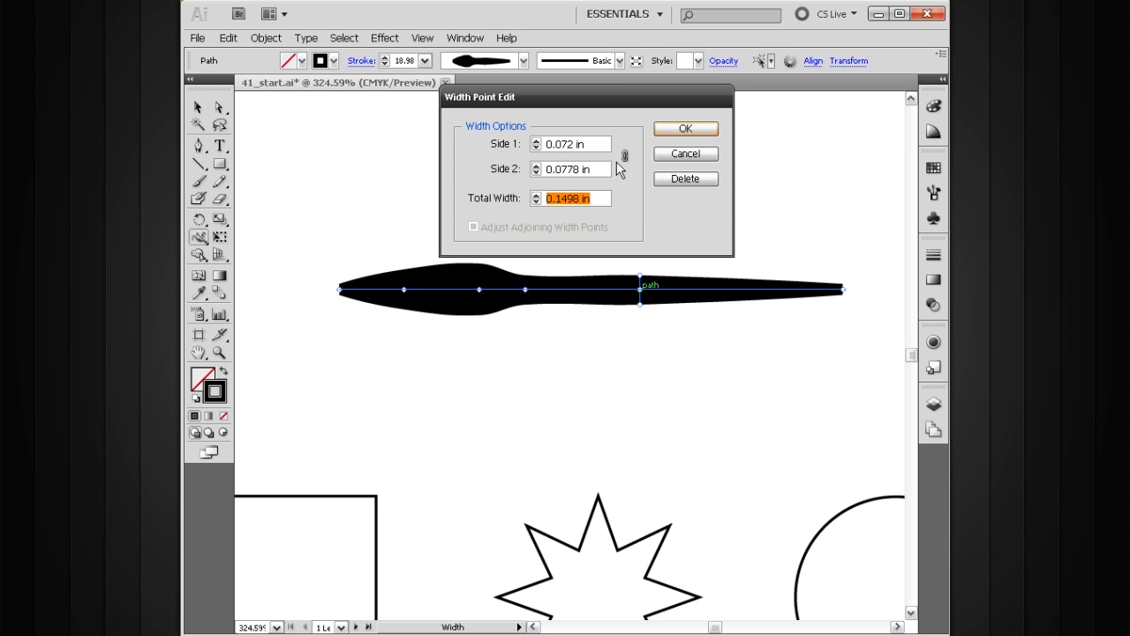
pyautogui.hotkey('shift', 'Tab')
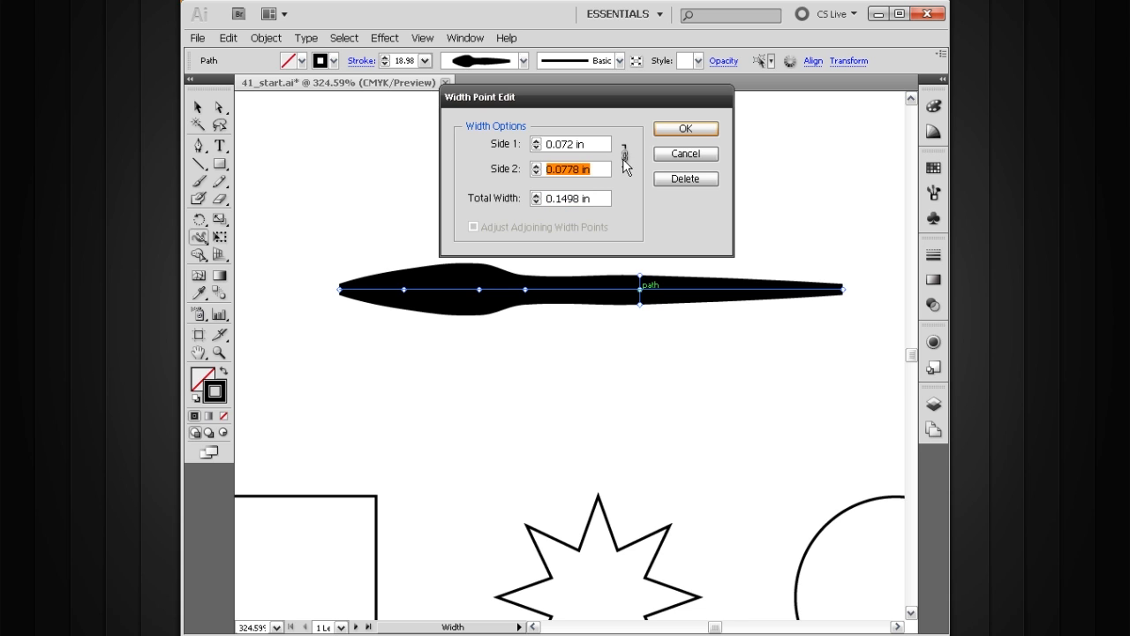
pyautogui.click(535, 166)
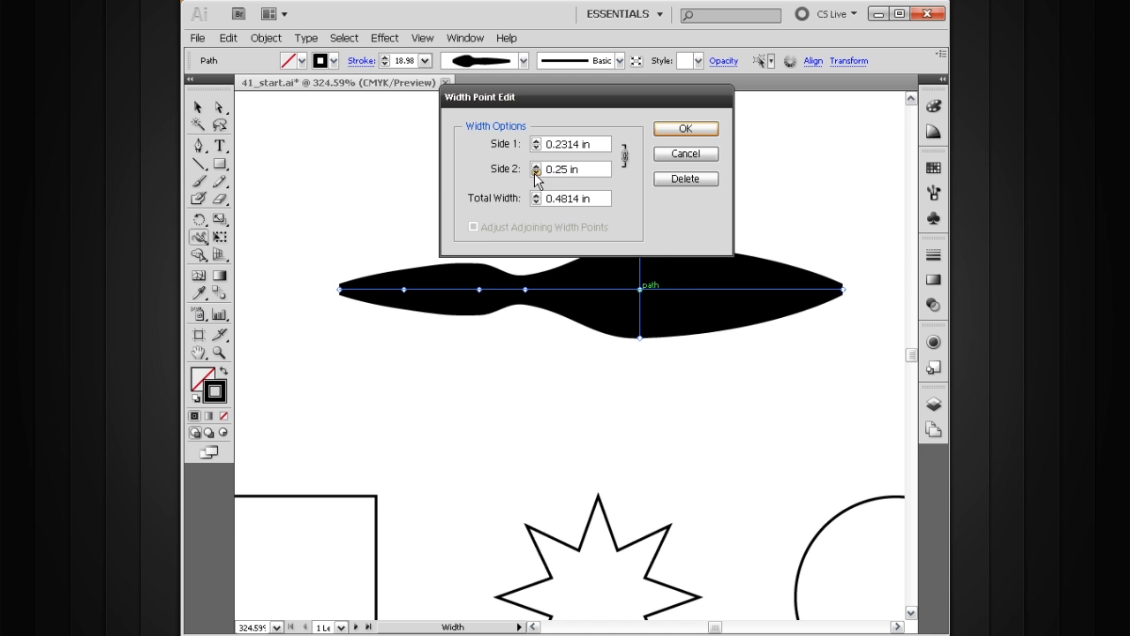
pyautogui.moveTo(620, 99); pyautogui.dragTo(503, 100)
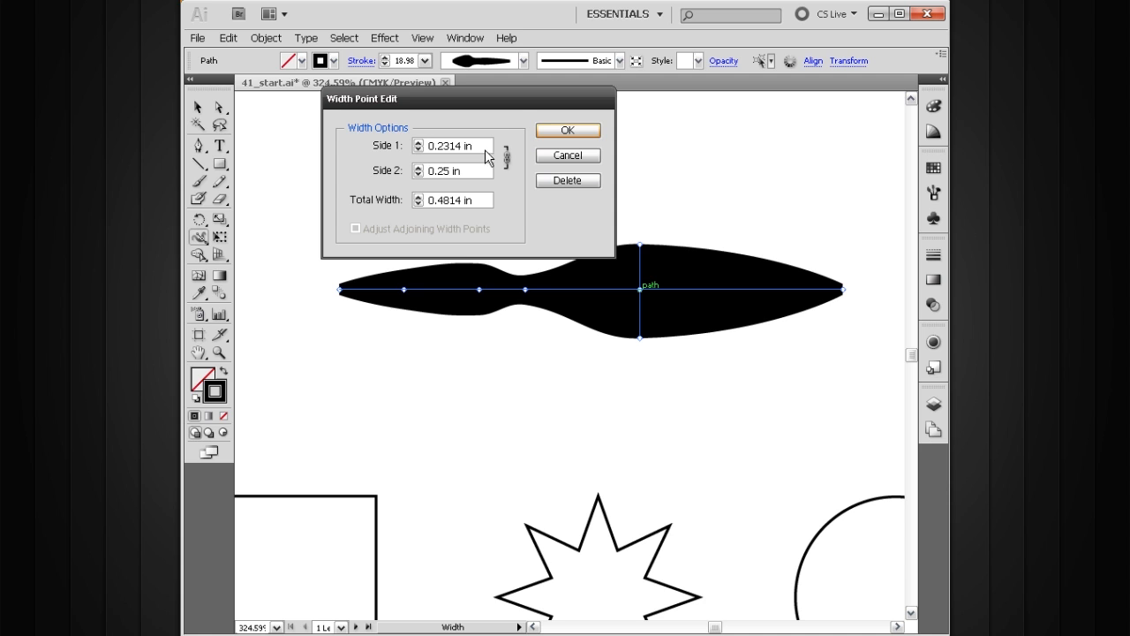
pyautogui.click(567, 130)
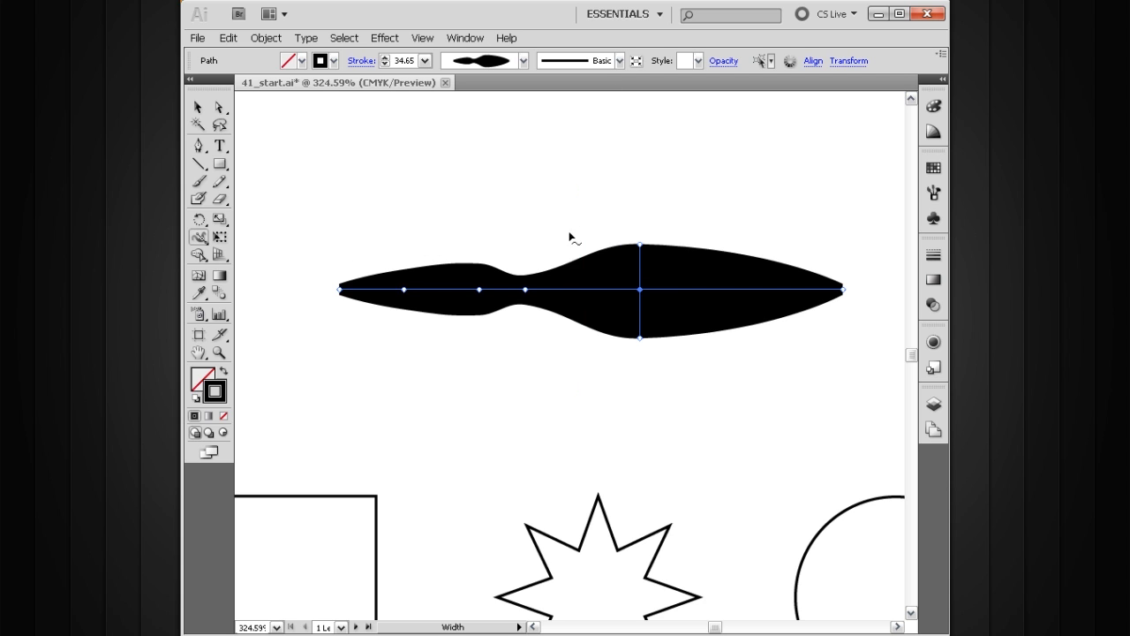
# - Move the narrow width point onto the wide rightmost point to form an abrupt arrowhead-like width change
pyautogui.moveTo(530, 291)
pyautogui.mouseDown()
pyautogui.moveTo(654, 299)
pyautogui.moveTo(630, 294)
pyautogui.mouseUp()
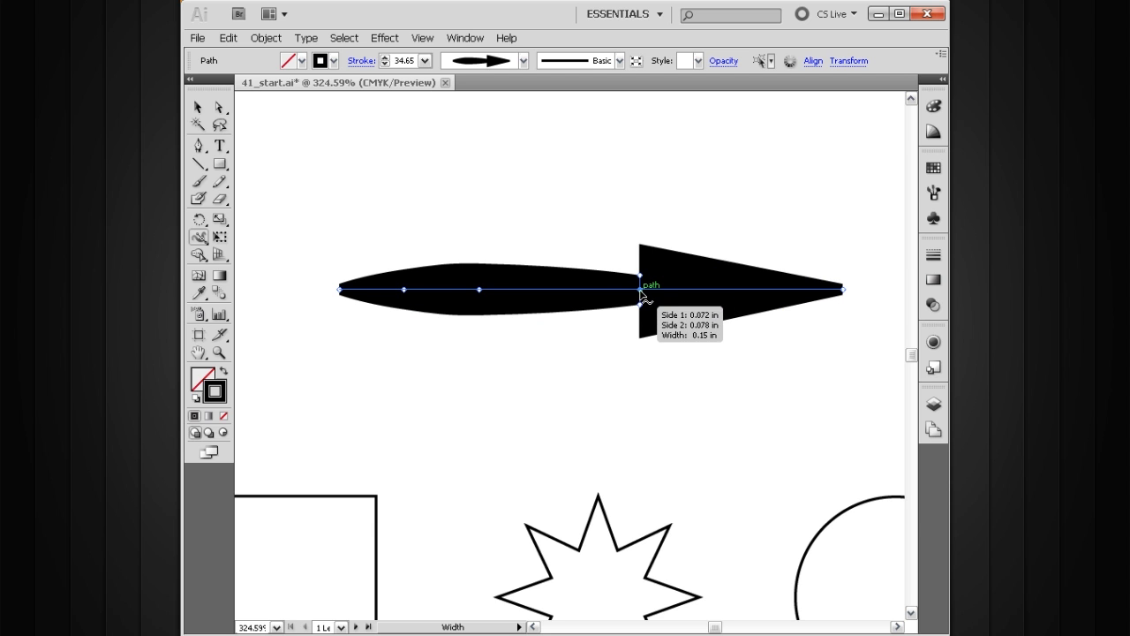
# - Try Single Width Only for each width of the stacked width point, and restore both widths
pyautogui.doubleClick(642, 294)
pyautogui.moveTo(625, 241); pyautogui.dragTo(633, 131)
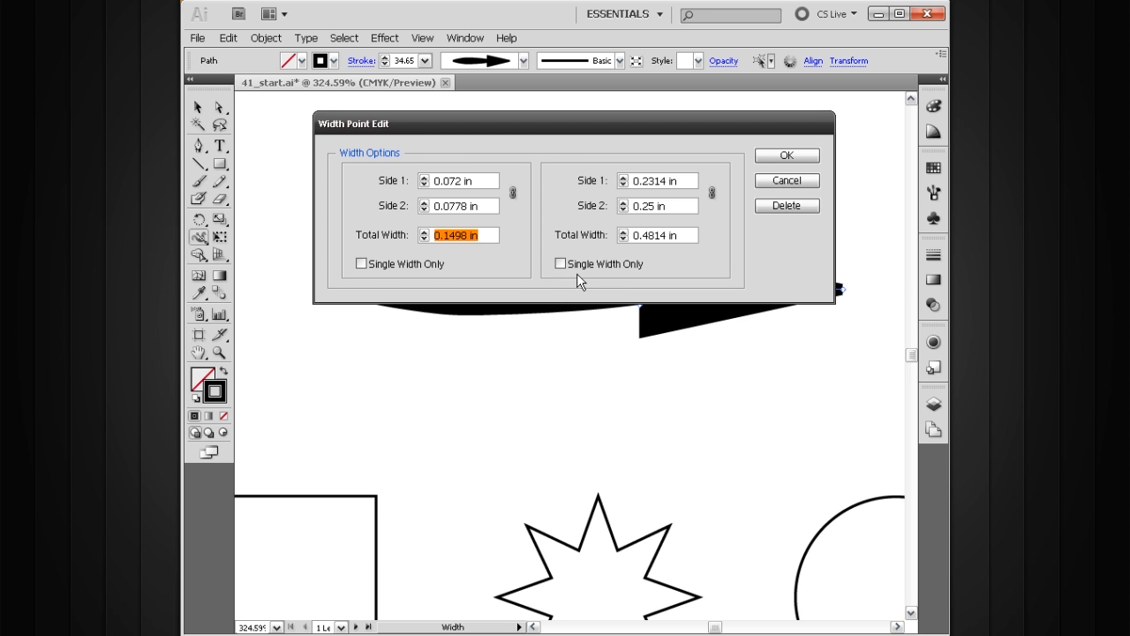
pyautogui.moveTo(558, 123); pyautogui.dragTo(569, 362)
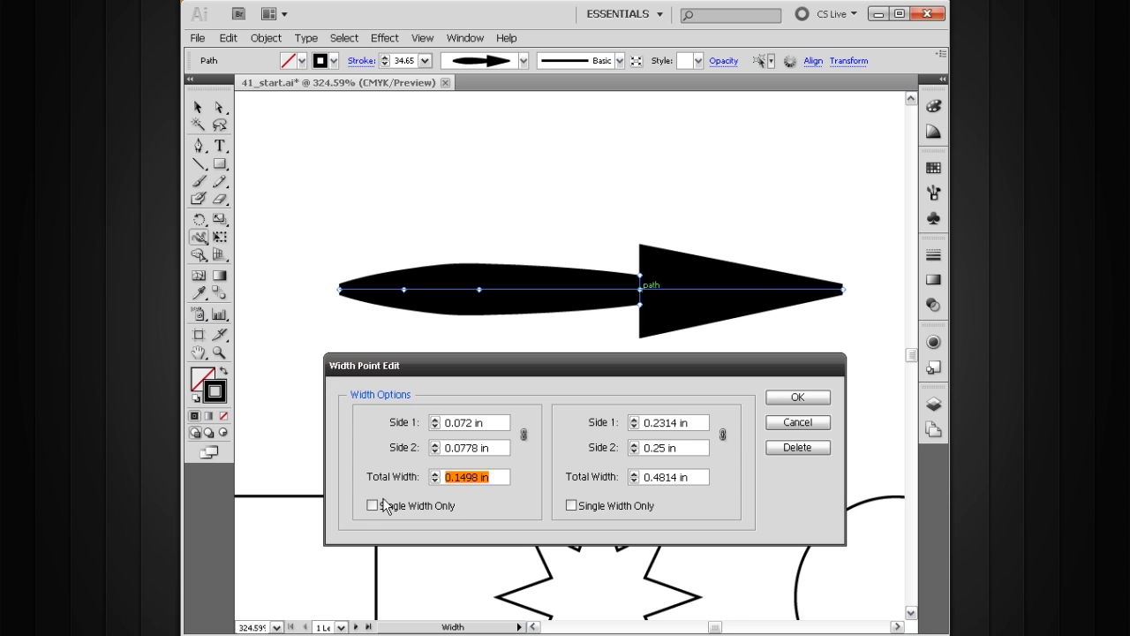
pyautogui.click(371, 506)
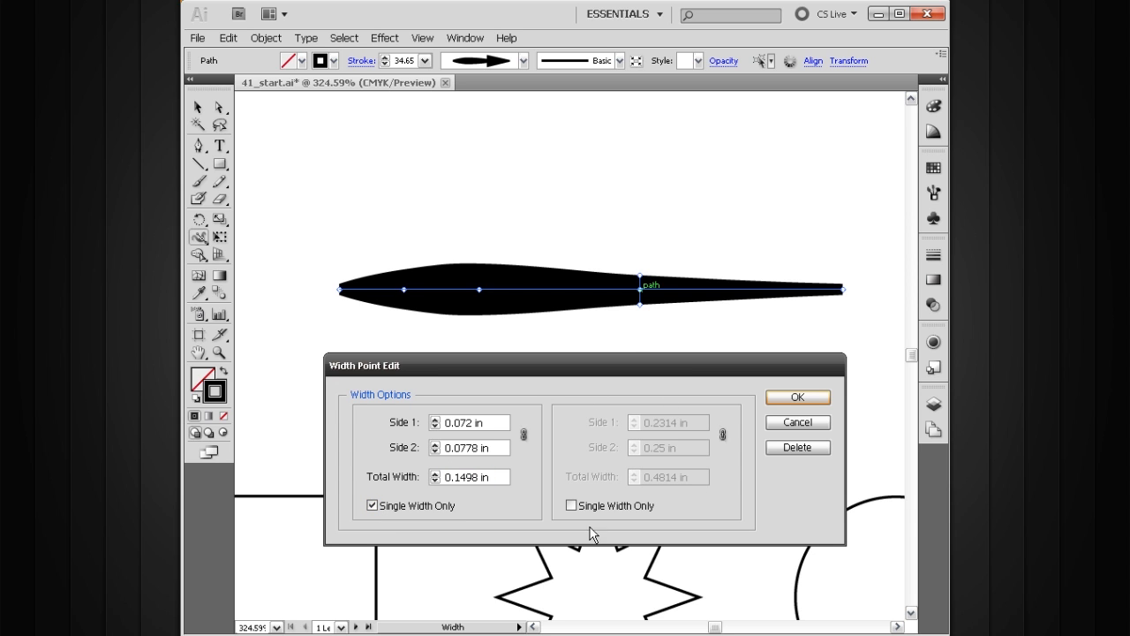
pyautogui.click(371, 506)
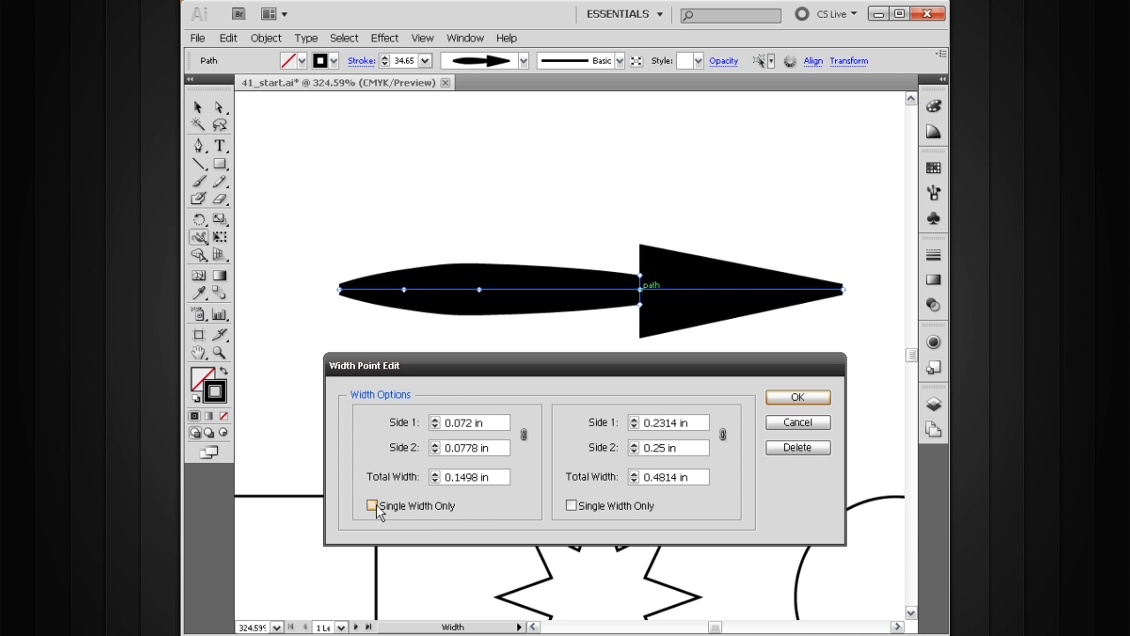
pyautogui.click(571, 505)
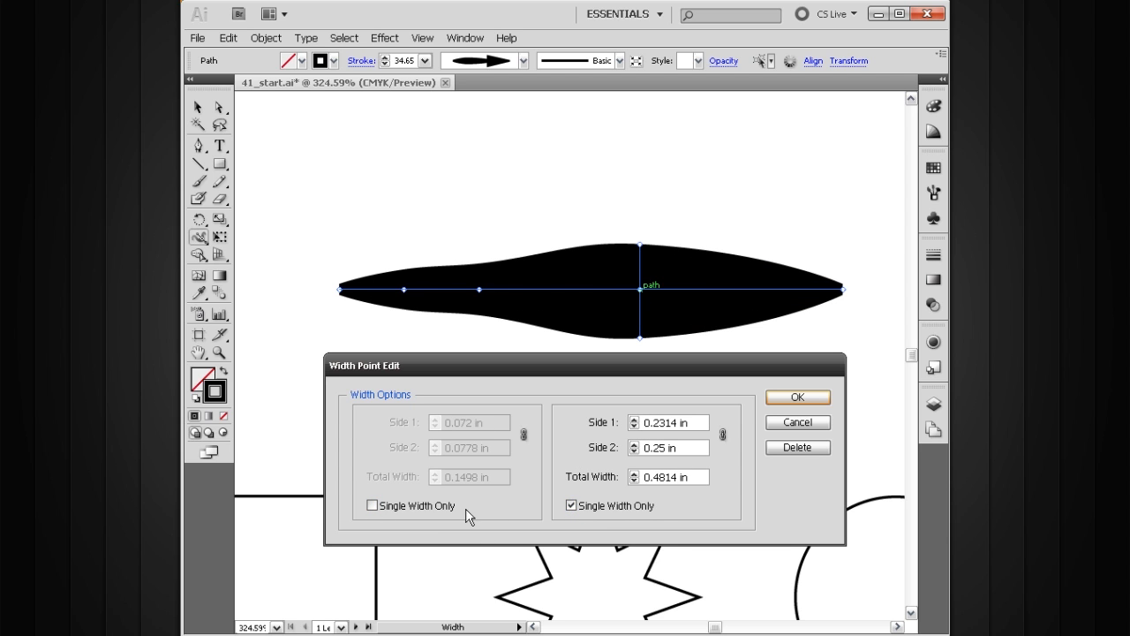
pyautogui.click(571, 506)
pyautogui.moveTo(565, 366)
pyautogui.mouseDown()
pyautogui.moveTo(557, 314)
pyautogui.moveTo(578, 360)
pyautogui.mouseUp()
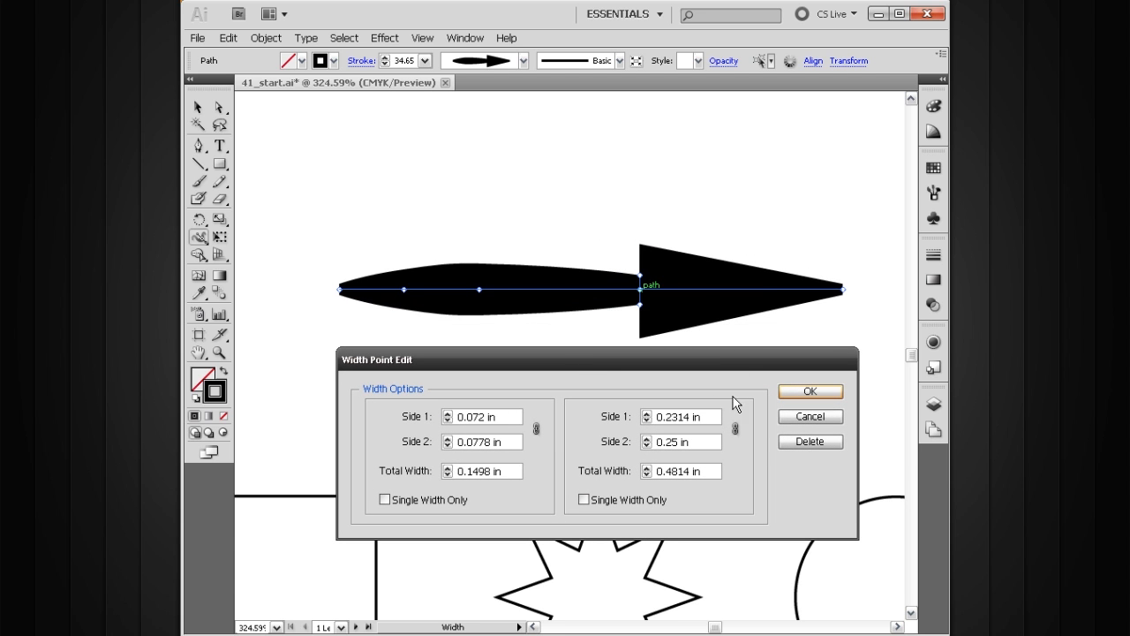
pyautogui.click(800, 399)
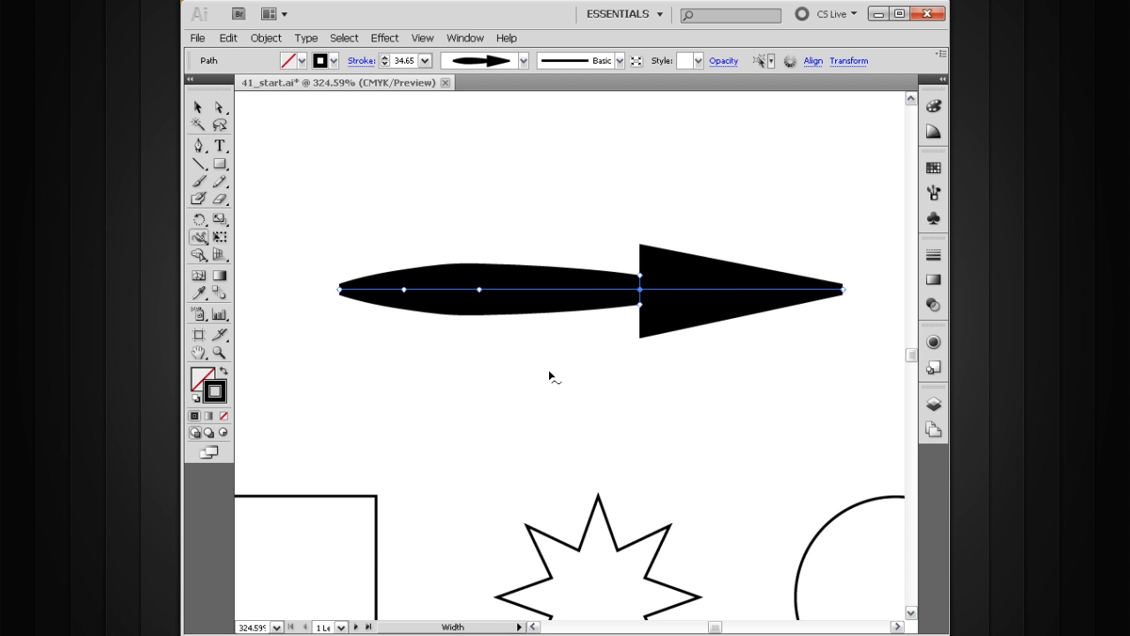
# - Deselect the line and select the square below it
pyautogui.press('v')
pyautogui.click(490, 407)
pyautogui.press('space')
pyautogui.moveTo(430, 440)
pyautogui.mouseDown()
pyautogui.moveTo(531, 377)
pyautogui.moveTo(618, 286)
pyautogui.mouseUp()
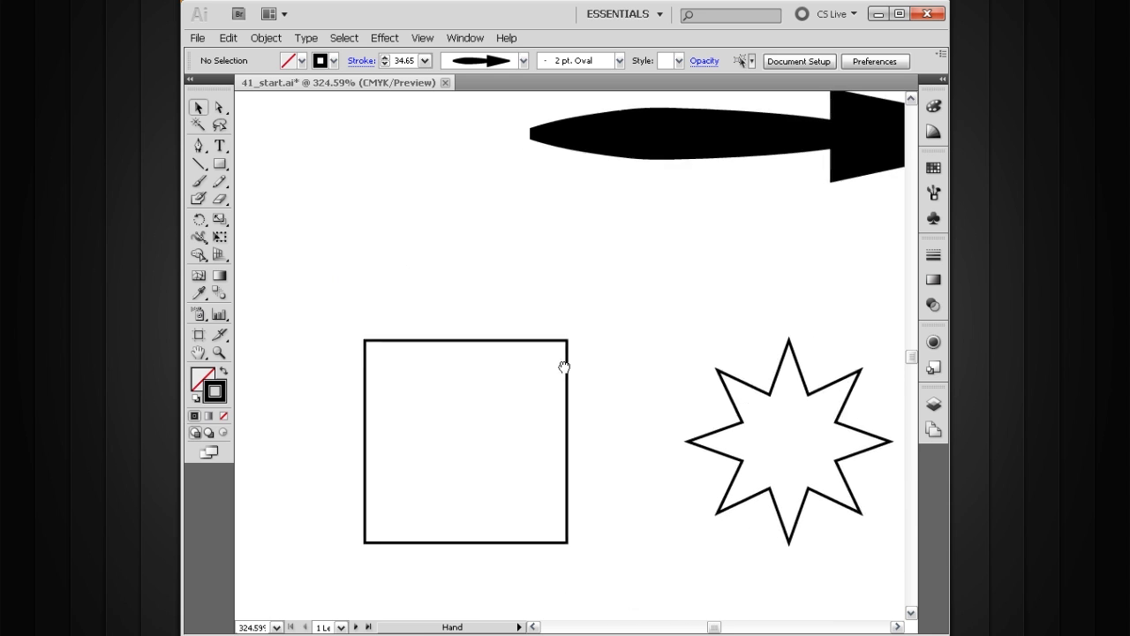
pyautogui.moveTo(557, 374); pyautogui.dragTo(601, 277)
pyautogui.moveTo(644, 199); pyautogui.dragTo(377, 480)
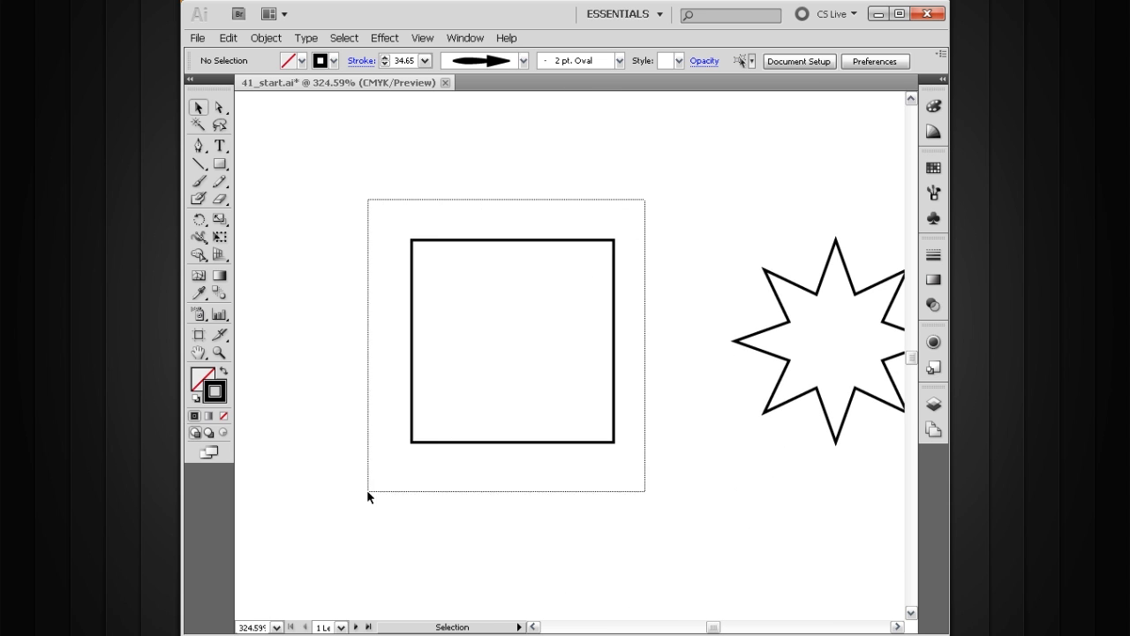
pyautogui.press('space')
pyautogui.moveTo(632, 344); pyautogui.dragTo(575, 354)
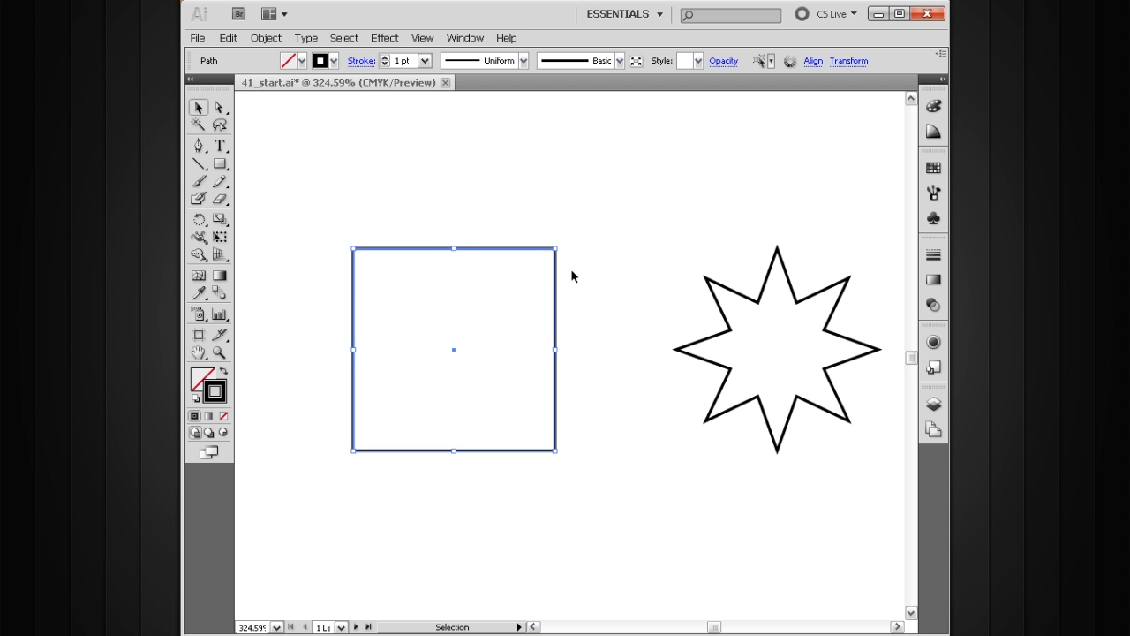
# - Show the square's appearance attributes and increase its stroke weight to 6 pt
pyautogui.click(934, 341)
pyautogui.moveTo(777, 337); pyautogui.dragTo(758, 96)
pyautogui.moveTo(895, 190); pyautogui.dragTo(895, 287)
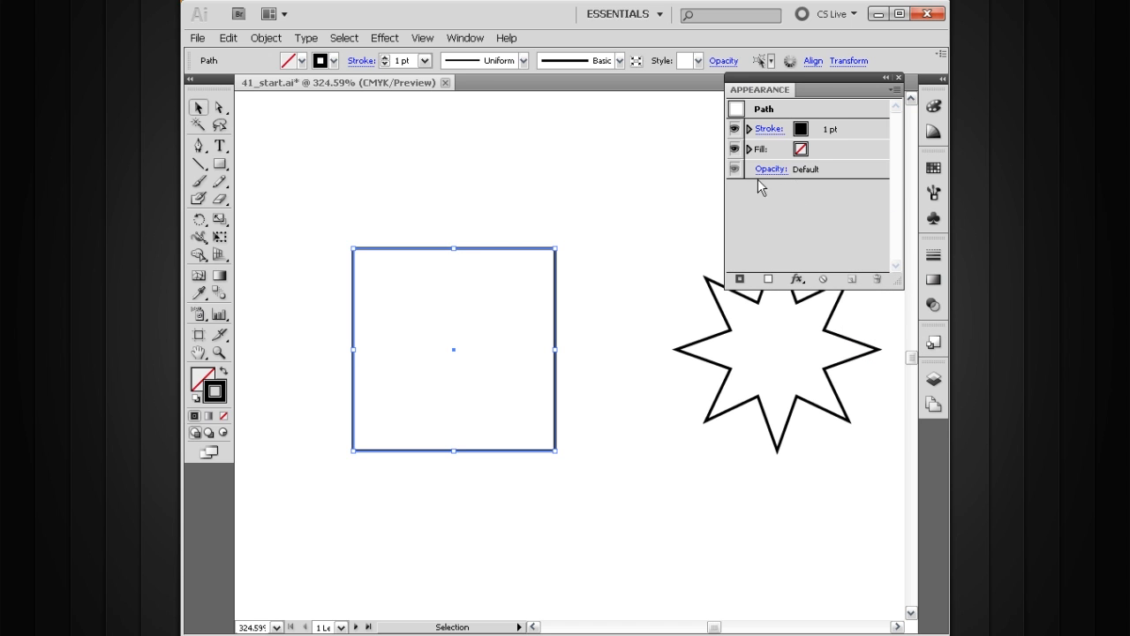
pyautogui.click(843, 135)
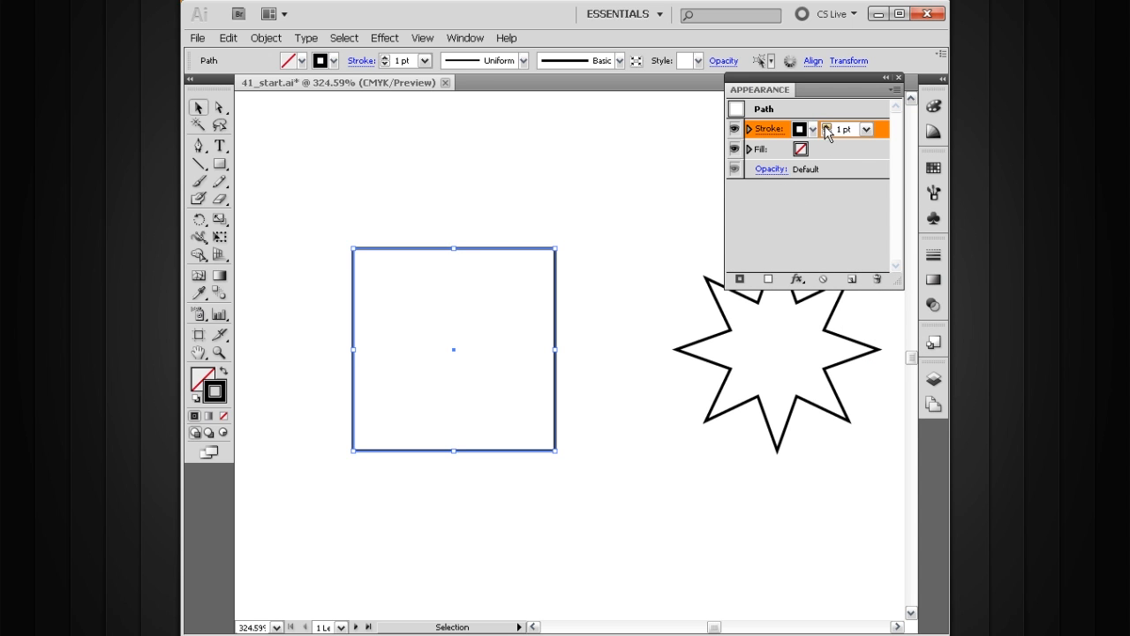
pyautogui.click(827, 127)
pyautogui.click(827, 127)
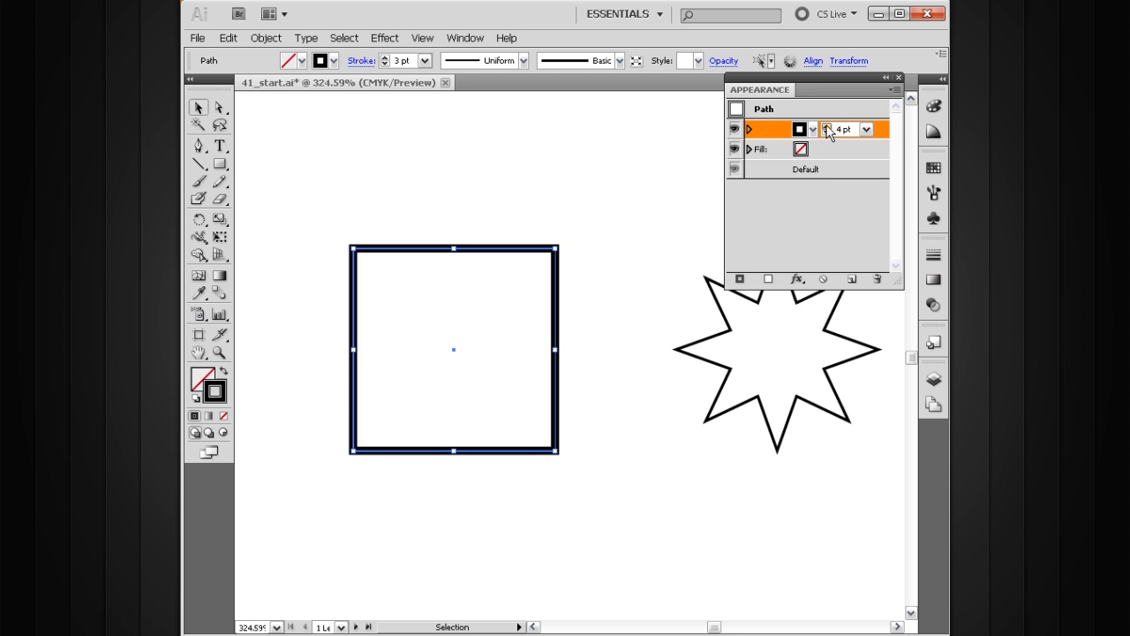
pyautogui.click(827, 127)
pyautogui.click(828, 127)
pyautogui.click(827, 127)
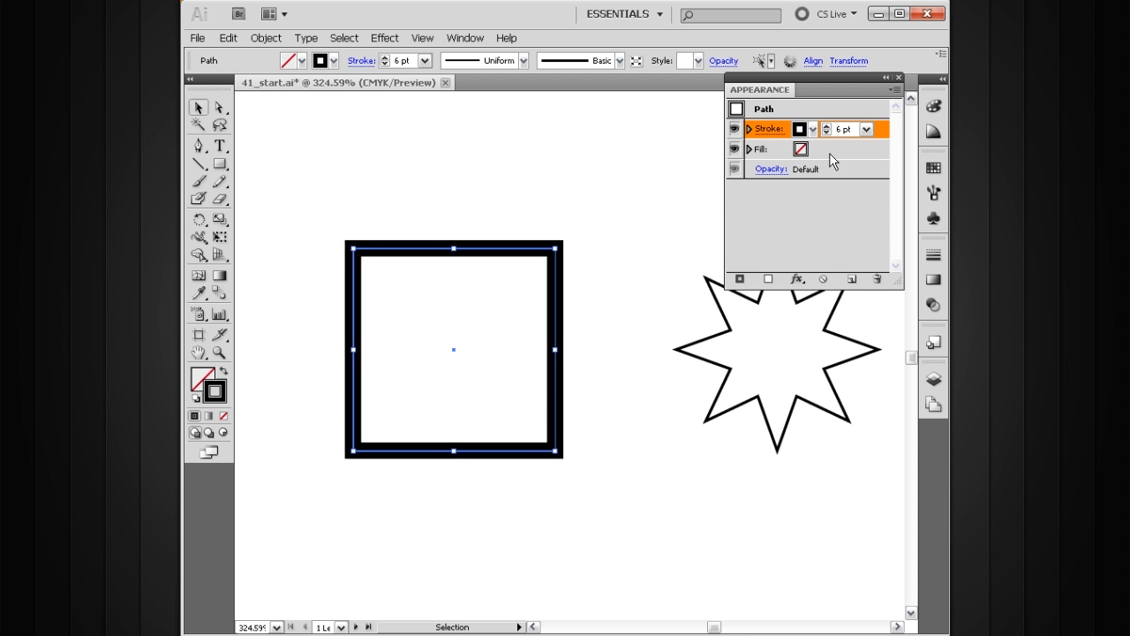
# - Duplicate the square's stroke, and make the upper copy 4 pt wide and orange
pyautogui.click(852, 279)
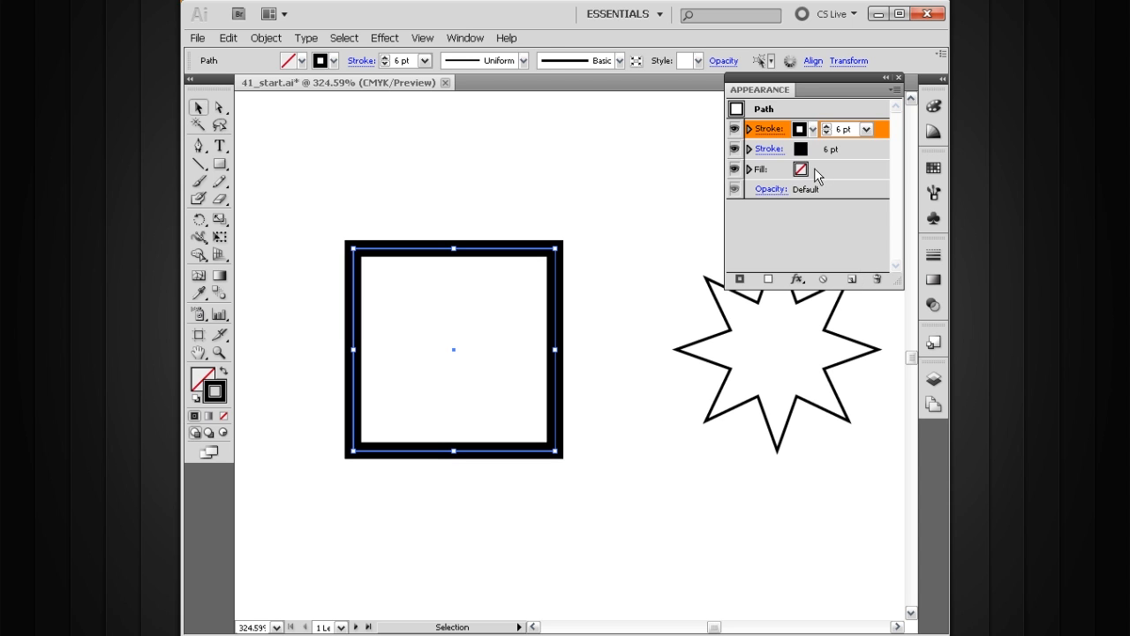
pyautogui.click(846, 150)
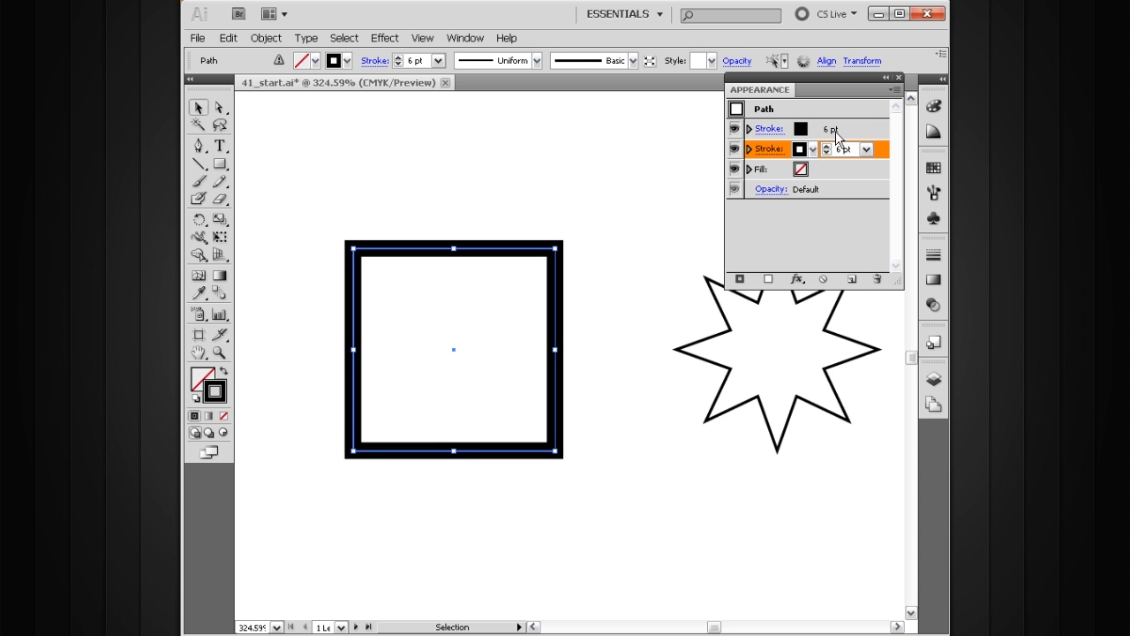
pyautogui.moveTo(816, 155); pyautogui.dragTo(819, 134)
pyautogui.click(826, 133)
pyautogui.click(827, 132)
pyautogui.click(800, 132)
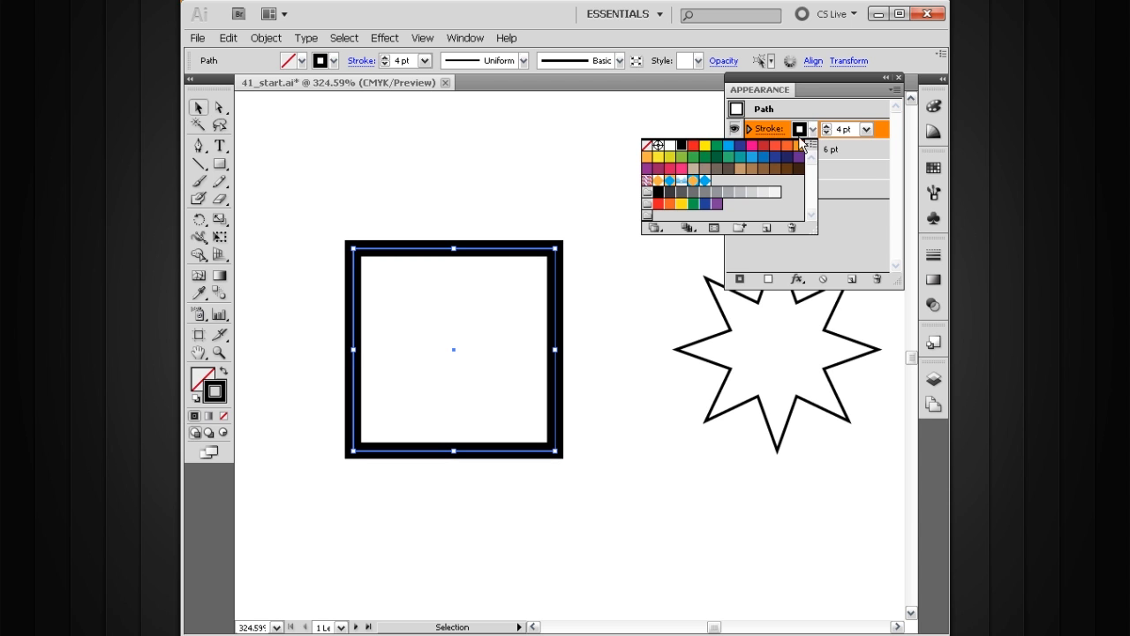
pyautogui.click(799, 147)
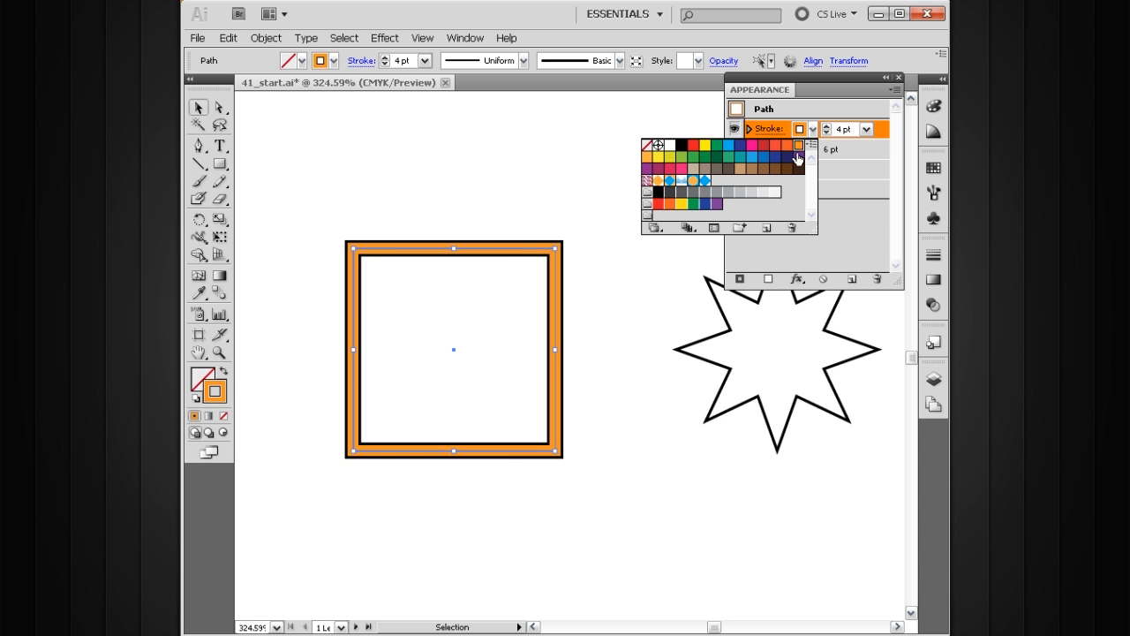
# - Set the orange stroke's weight to 3 pt, leaving the black stroke beneath it at 6 pt
pyautogui.click(826, 132)
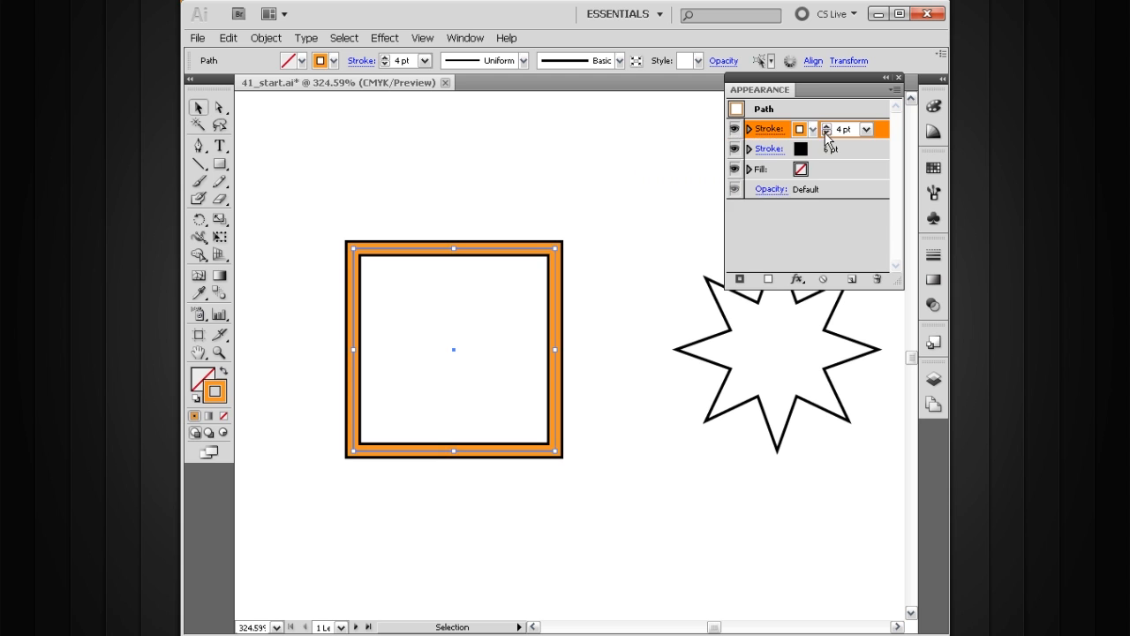
pyautogui.click(826, 133)
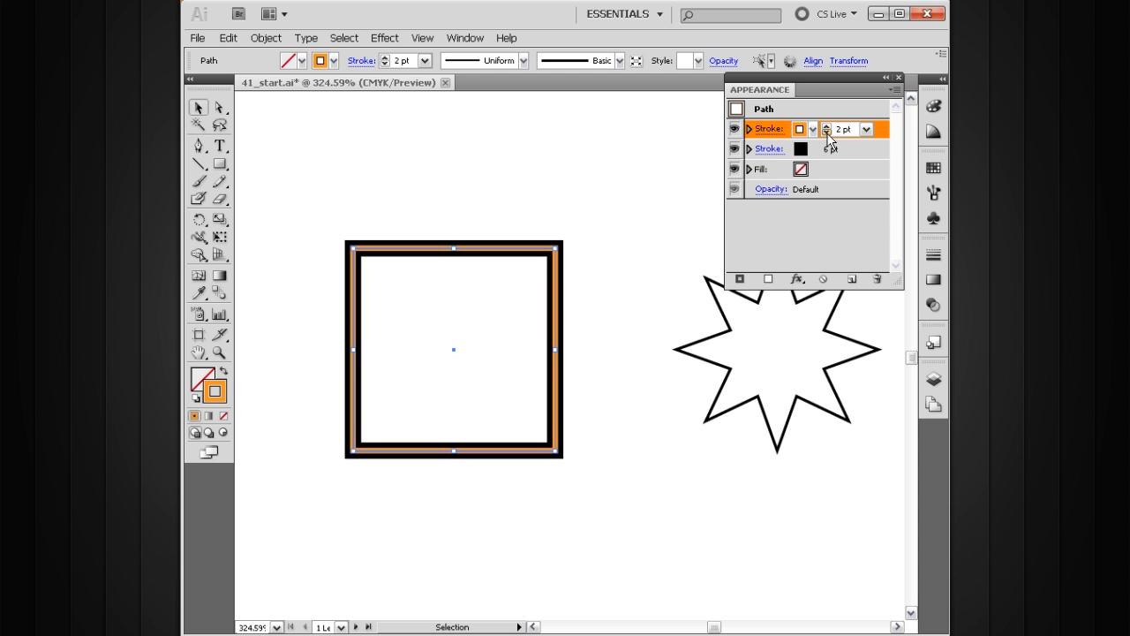
pyautogui.press('z')
pyautogui.moveTo(607, 191); pyautogui.dragTo(311, 493)
pyautogui.press('v')
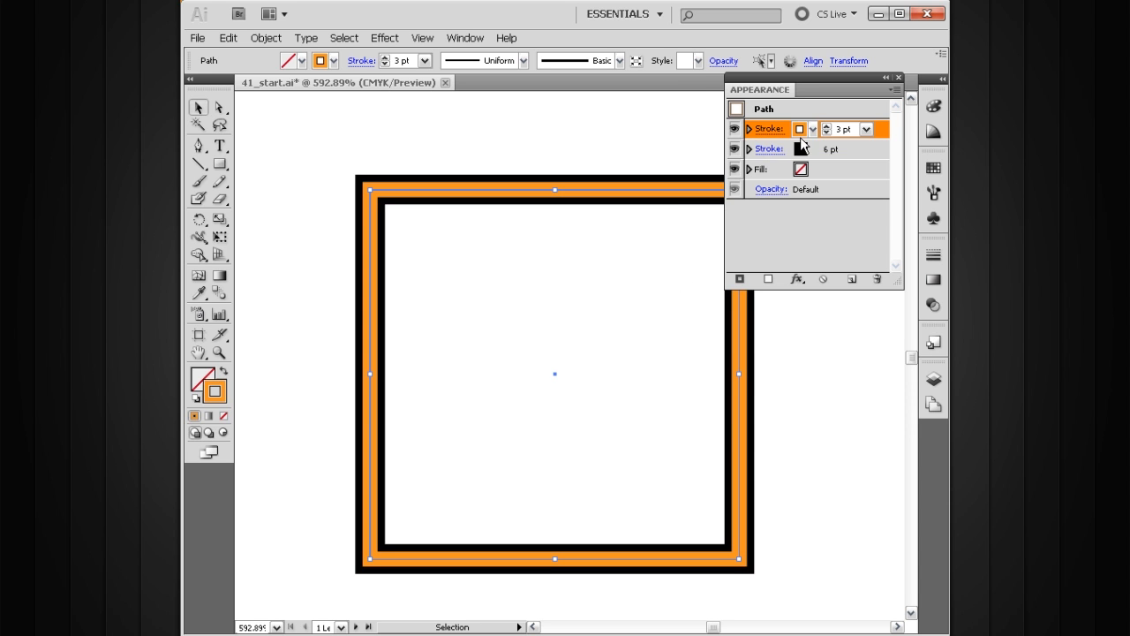
# - Narrow the orange stroke at the midpoint of each of the square's four sides with the Width tool
pyautogui.moveTo(777, 89)
pyautogui.mouseDown()
pyautogui.moveTo(789, 95)
pyautogui.moveTo(775, 106)
pyautogui.mouseUp()
pyautogui.hotkey('shift', 'w')
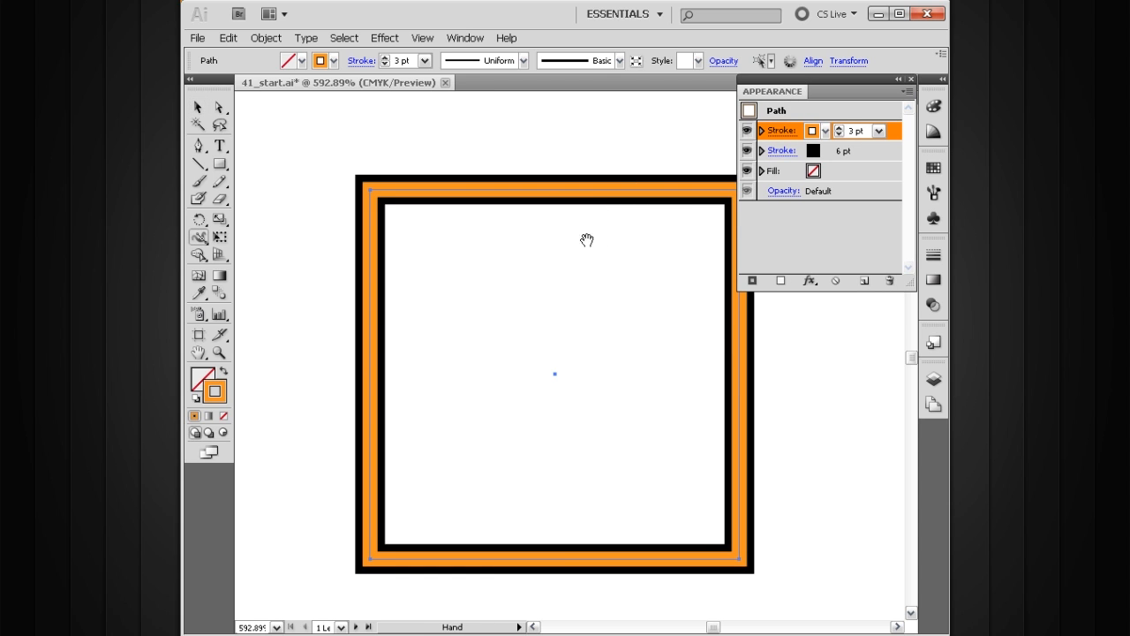
pyautogui.moveTo(592, 235); pyautogui.dragTo(554, 245)
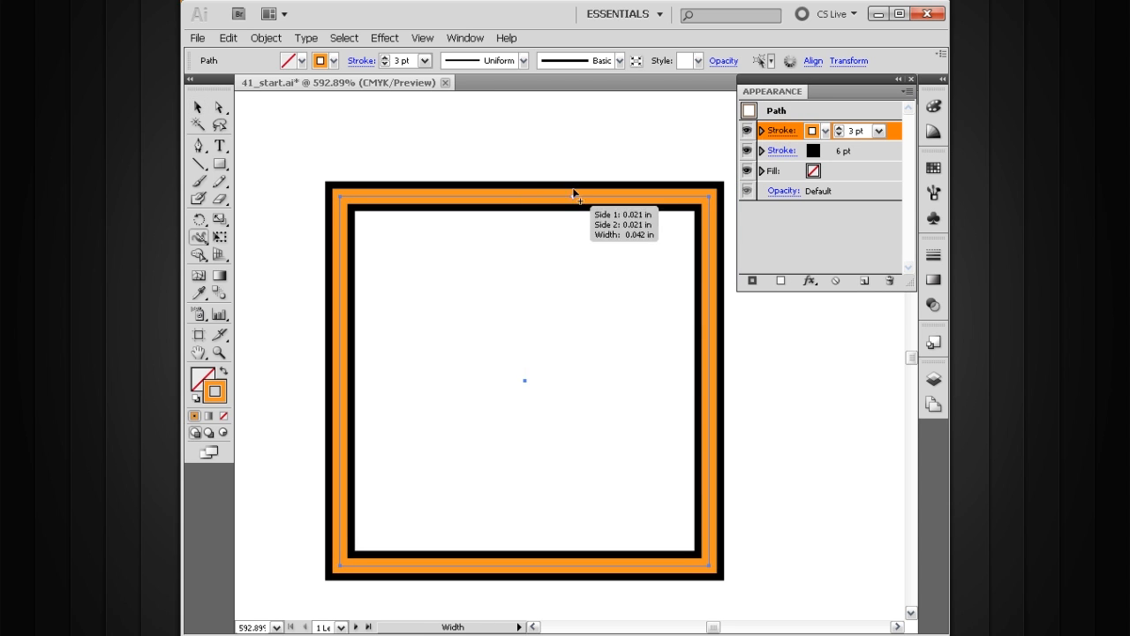
pyautogui.moveTo(527, 198); pyautogui.dragTo(526, 197)
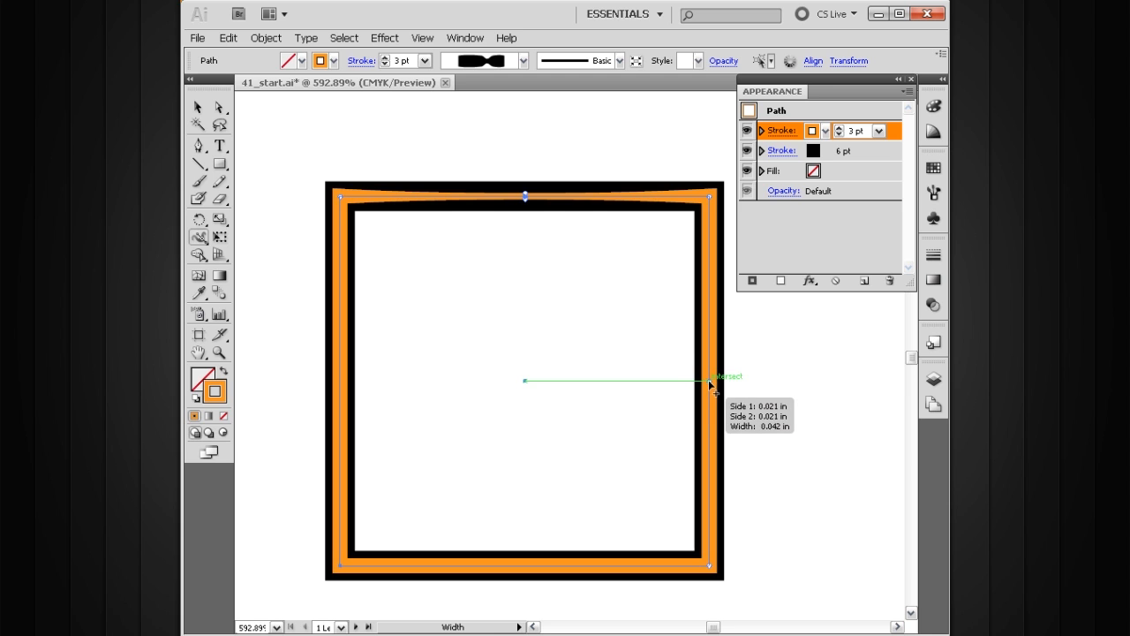
pyautogui.moveTo(711, 381); pyautogui.dragTo(709, 383)
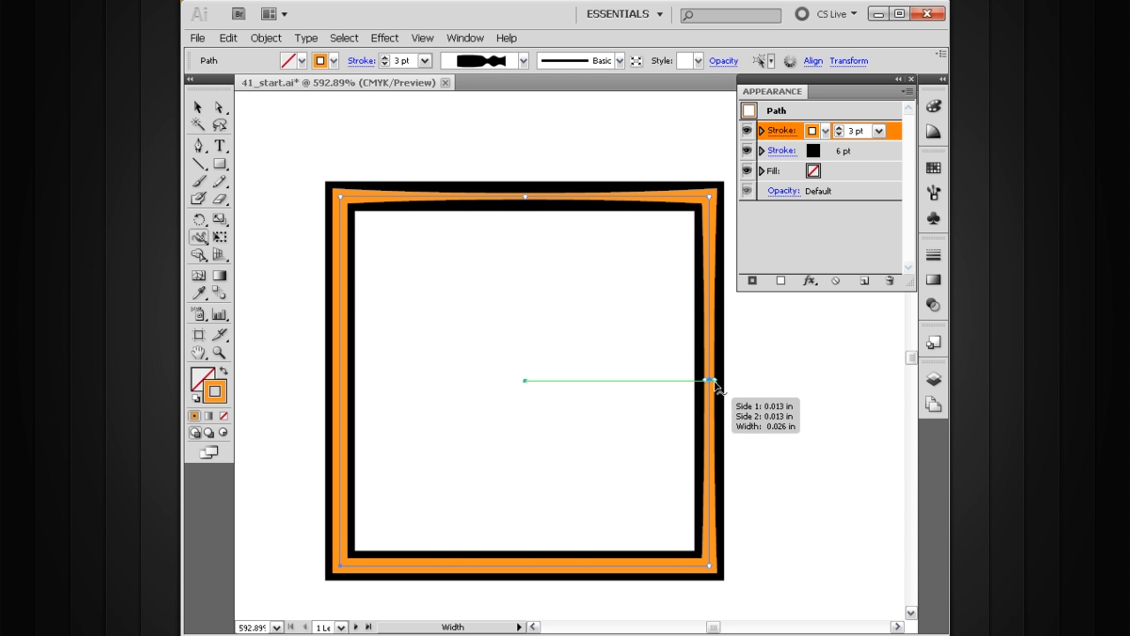
pyautogui.click(710, 380)
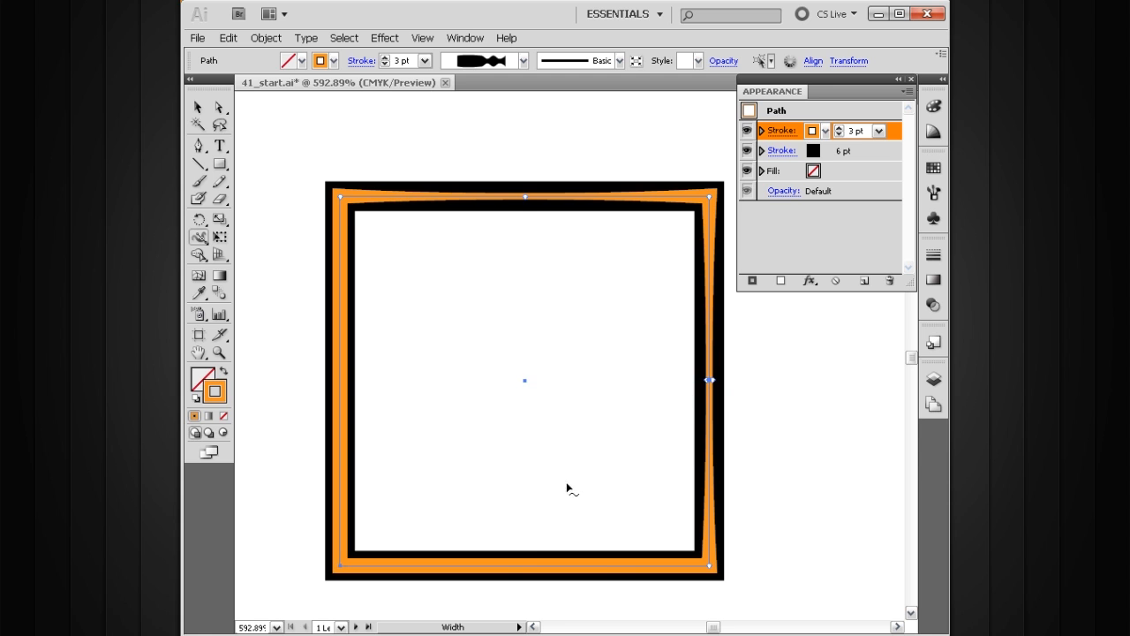
pyautogui.moveTo(524, 565); pyautogui.dragTo(525, 563)
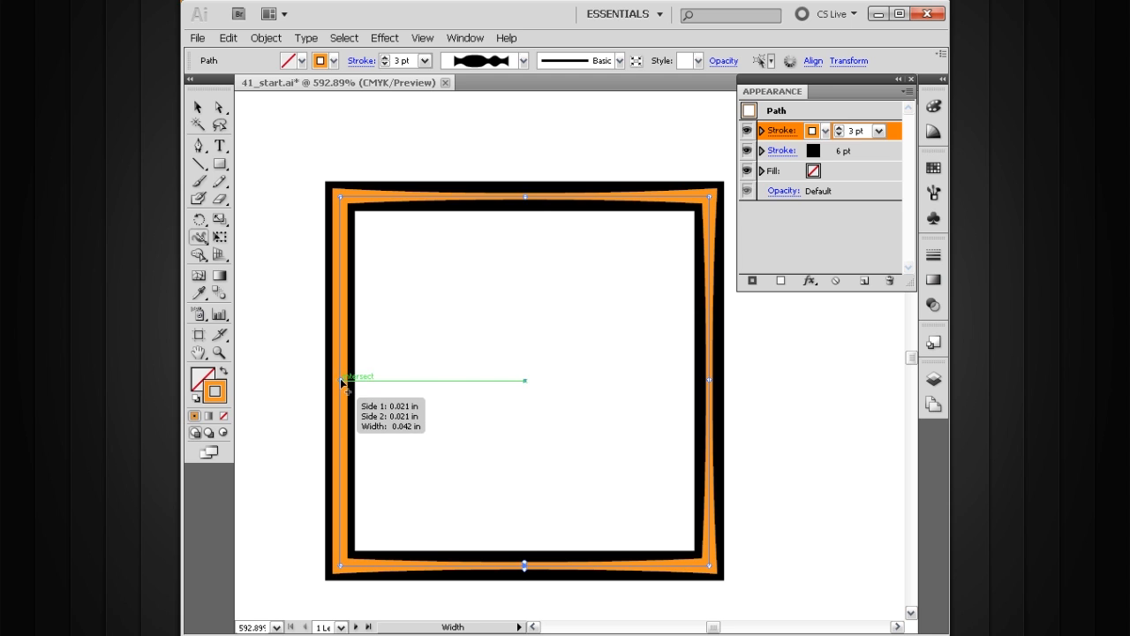
pyautogui.moveTo(344, 379); pyautogui.dragTo(342, 380)
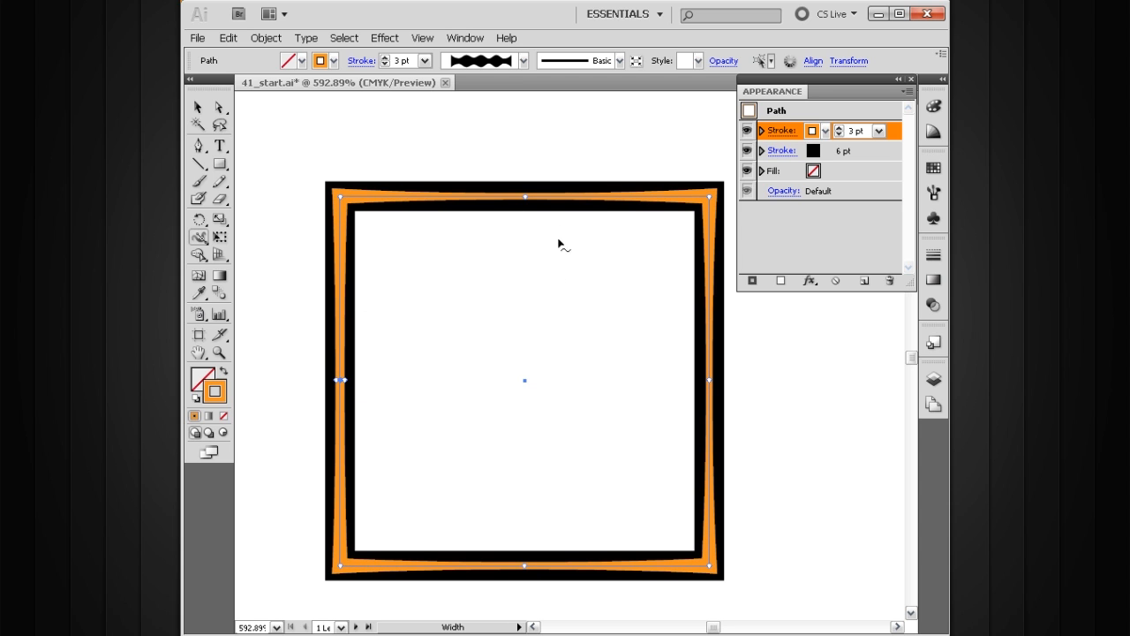
# - Deselect the square to examine its tapered orange frame, and select it again
pyautogui.press('v')
pyautogui.click(621, 173)
pyautogui.moveTo(618, 270); pyautogui.dragTo(603, 245)
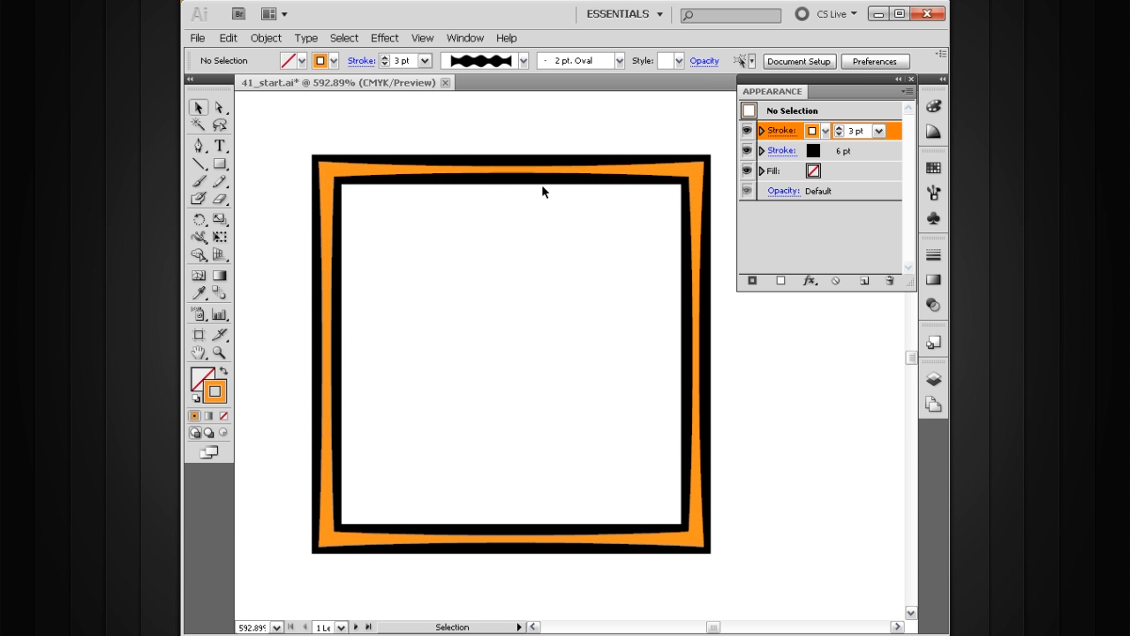
pyautogui.click(588, 170)
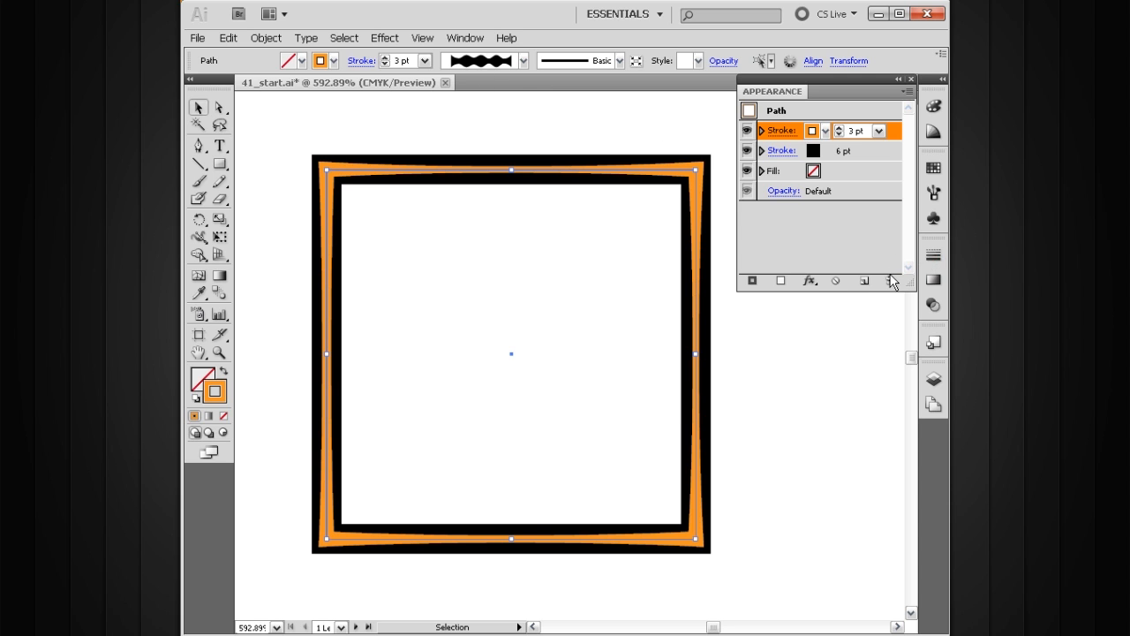
# - Try the Uniform width profile on the square's orange stroke, and undo it
pyautogui.click(930, 259)
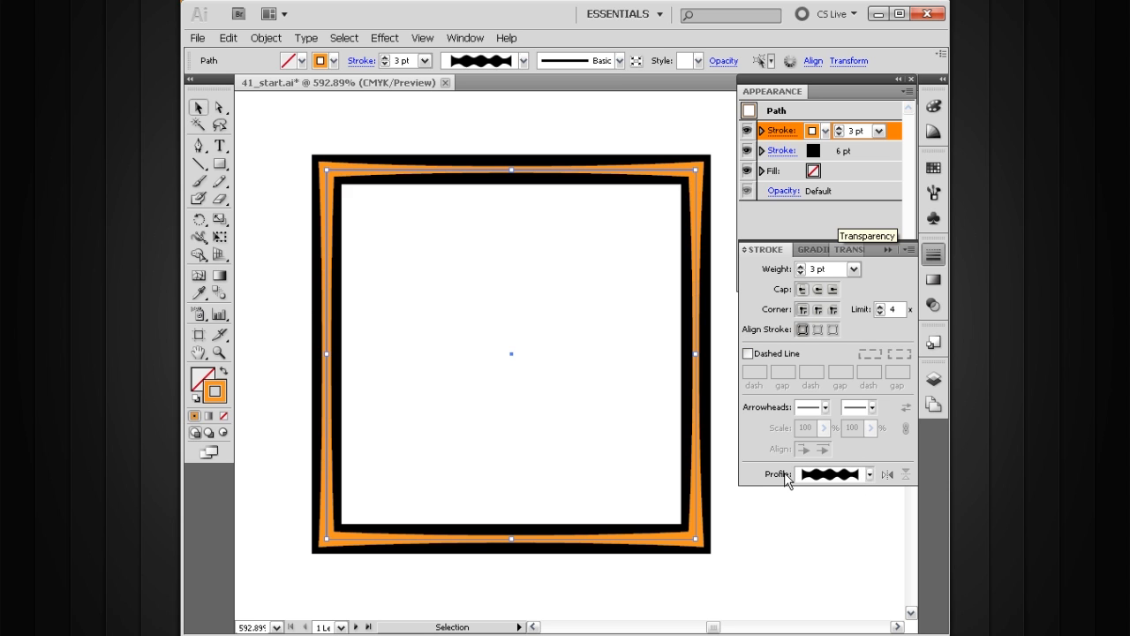
pyautogui.click(868, 475)
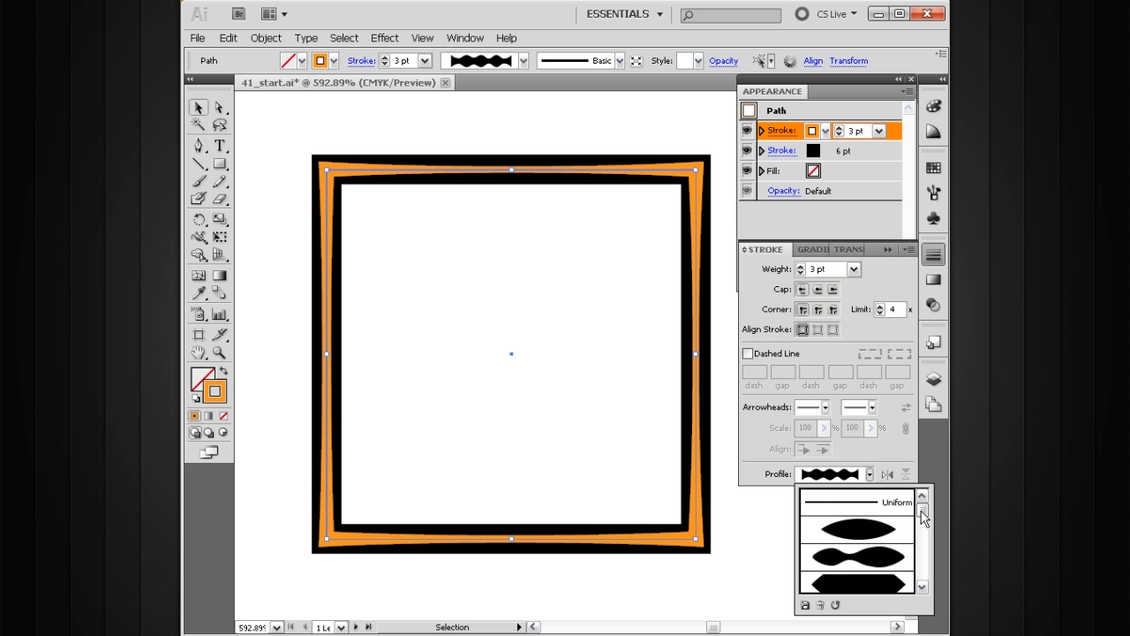
pyautogui.moveTo(923, 517)
pyautogui.mouseDown()
pyautogui.moveTo(922, 587)
pyautogui.moveTo(929, 521)
pyautogui.mouseUp()
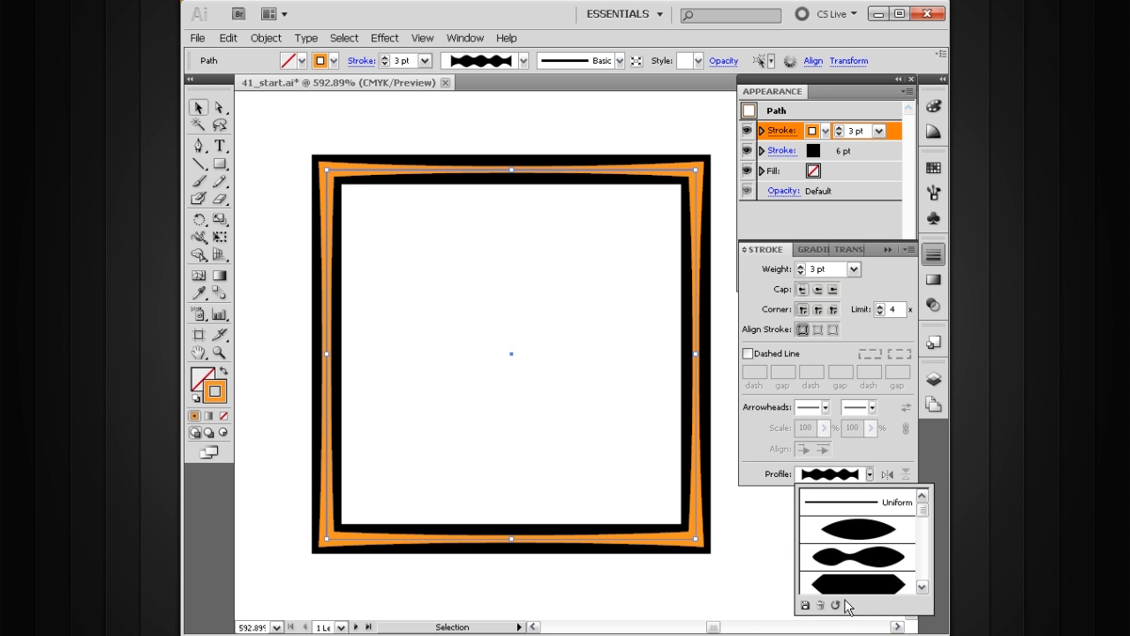
pyautogui.click(865, 502)
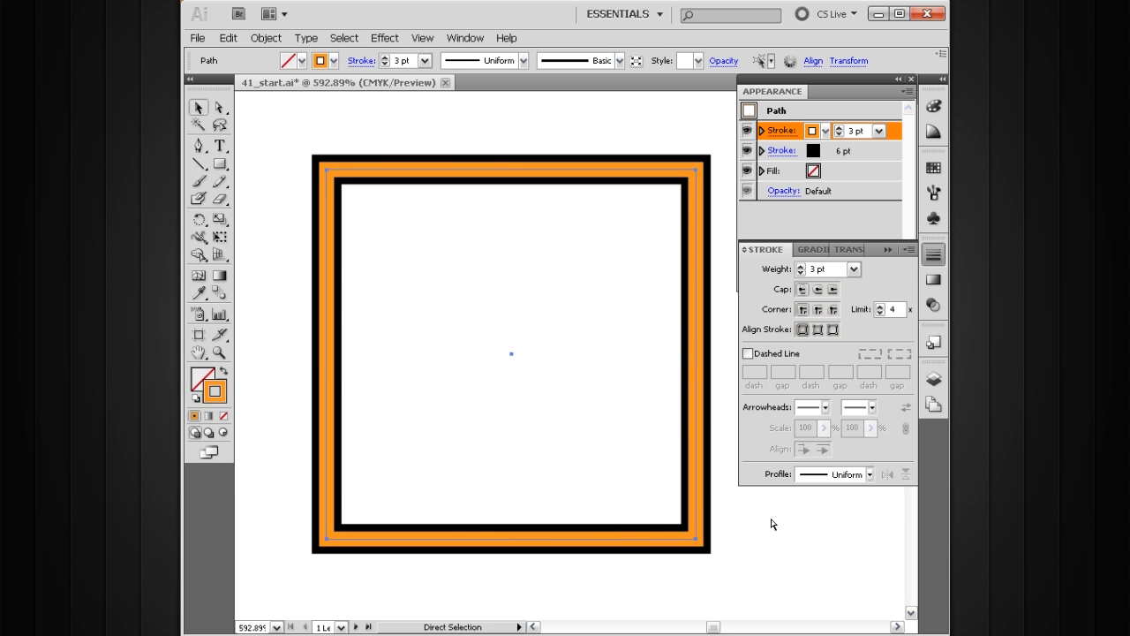
pyautogui.hotkey('ctrl', 'z')
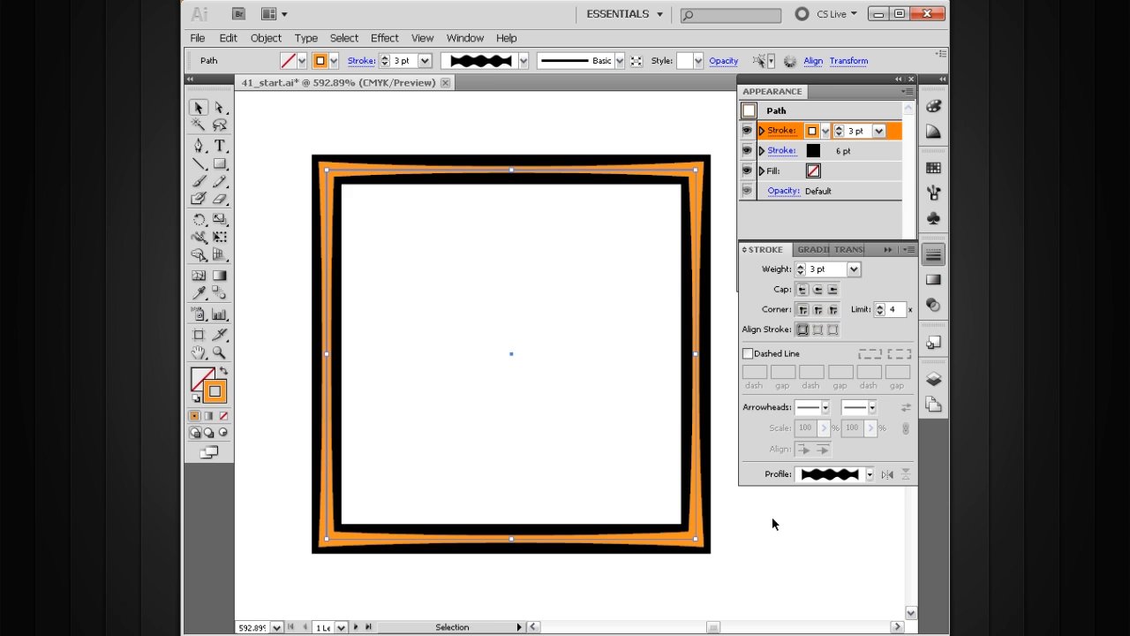
# - Save the orange stroke's custom variable width profile under the name frame1
pyautogui.click(869, 474)
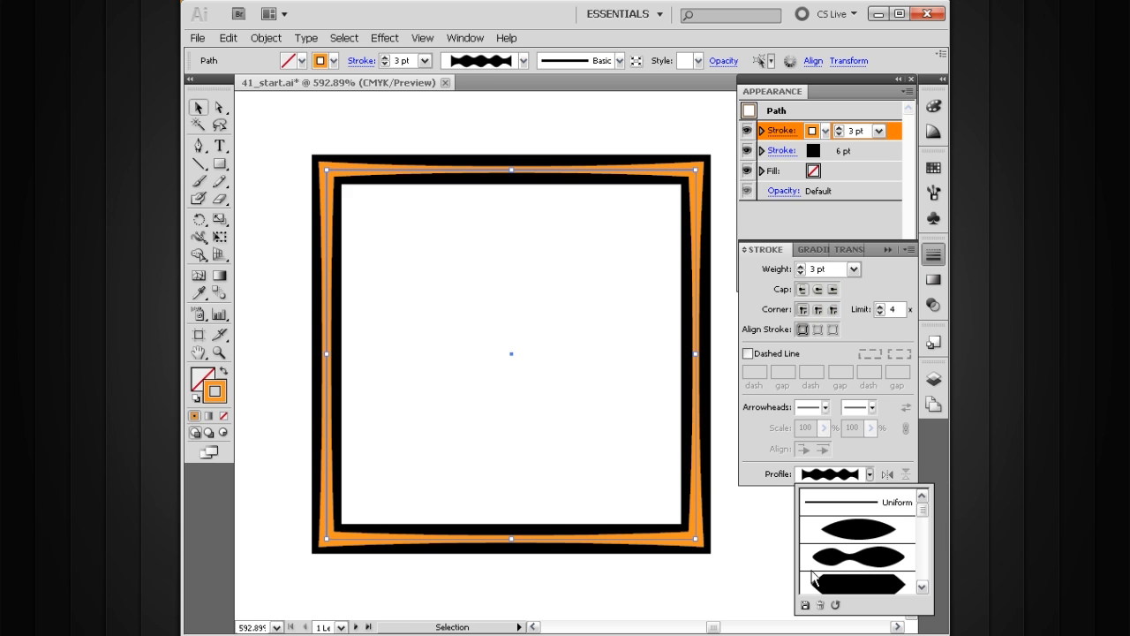
pyautogui.click(805, 604)
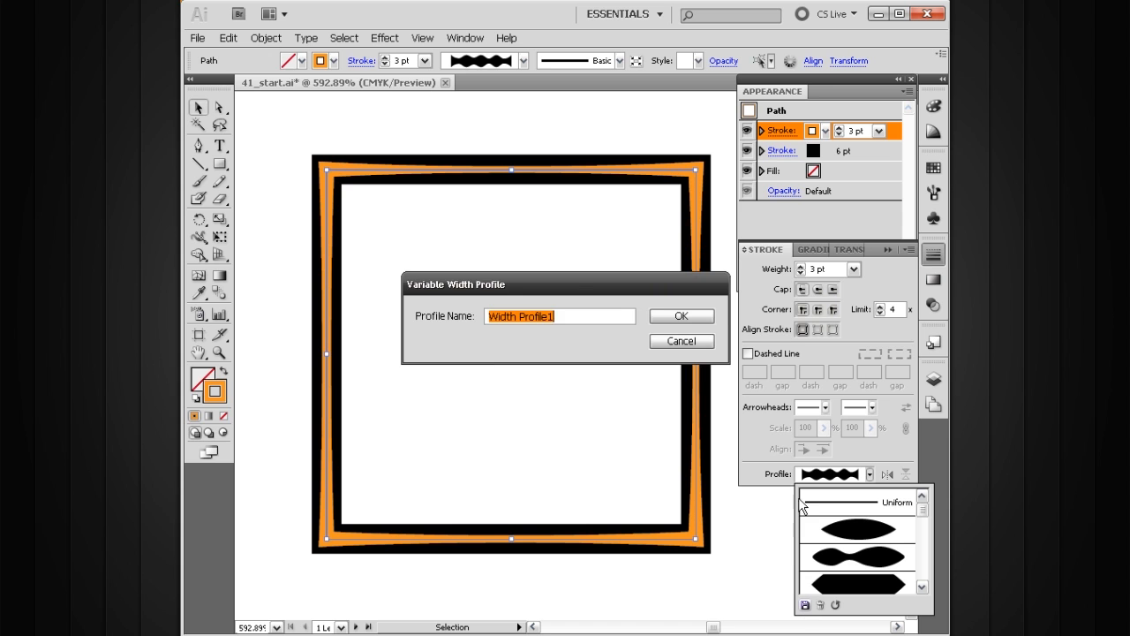
pyautogui.moveTo(603, 281); pyautogui.dragTo(582, 318)
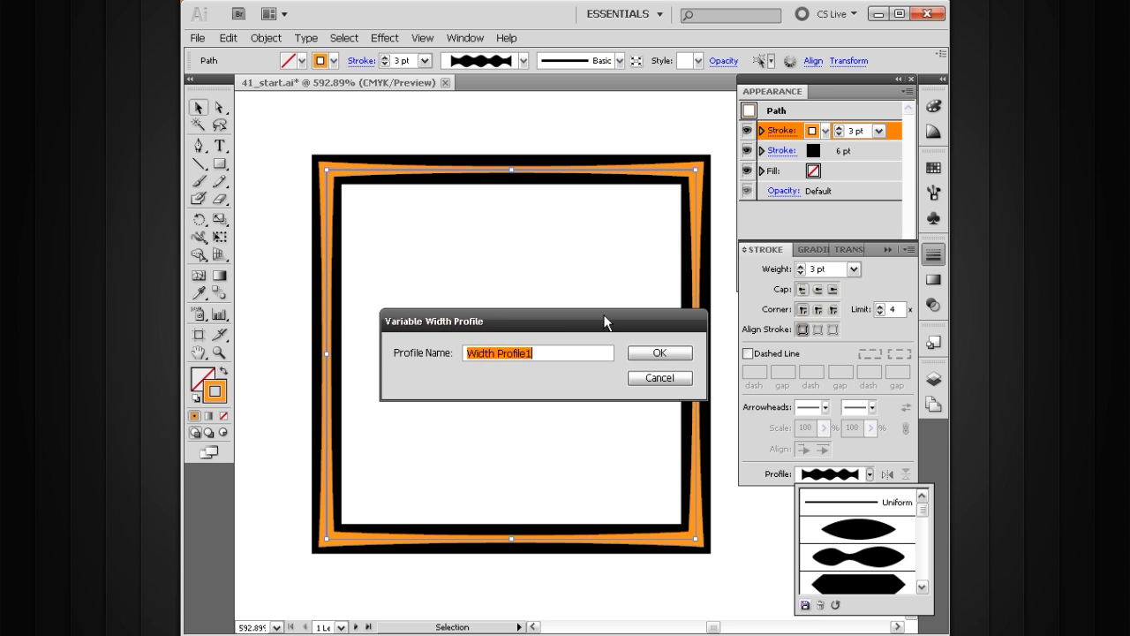
pyautogui.write('frame1')
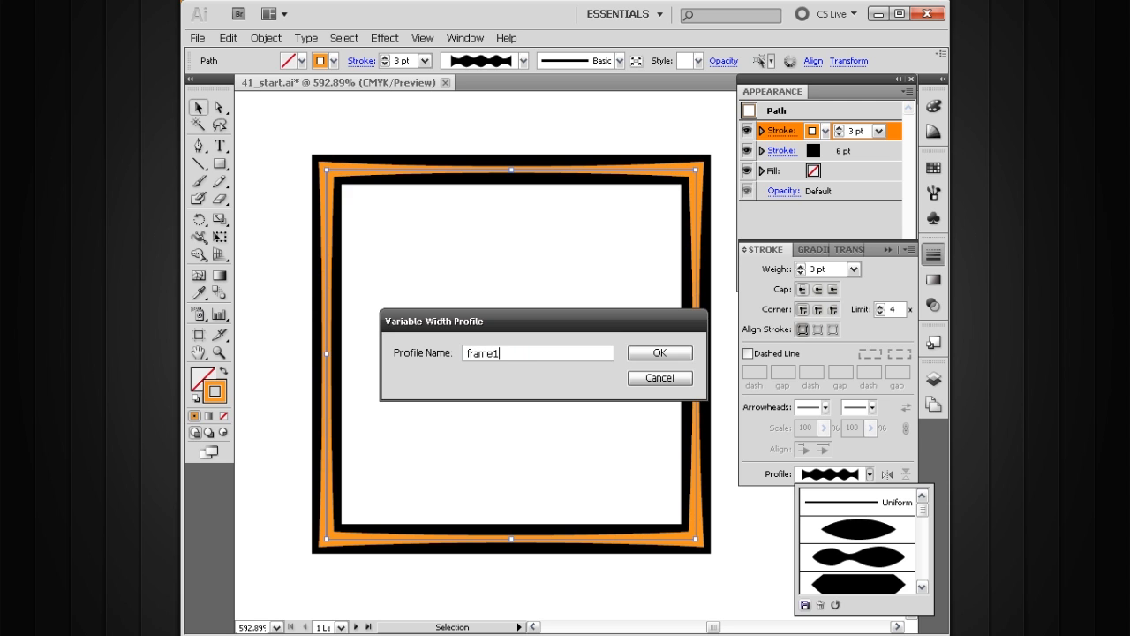
pyautogui.press('Return')
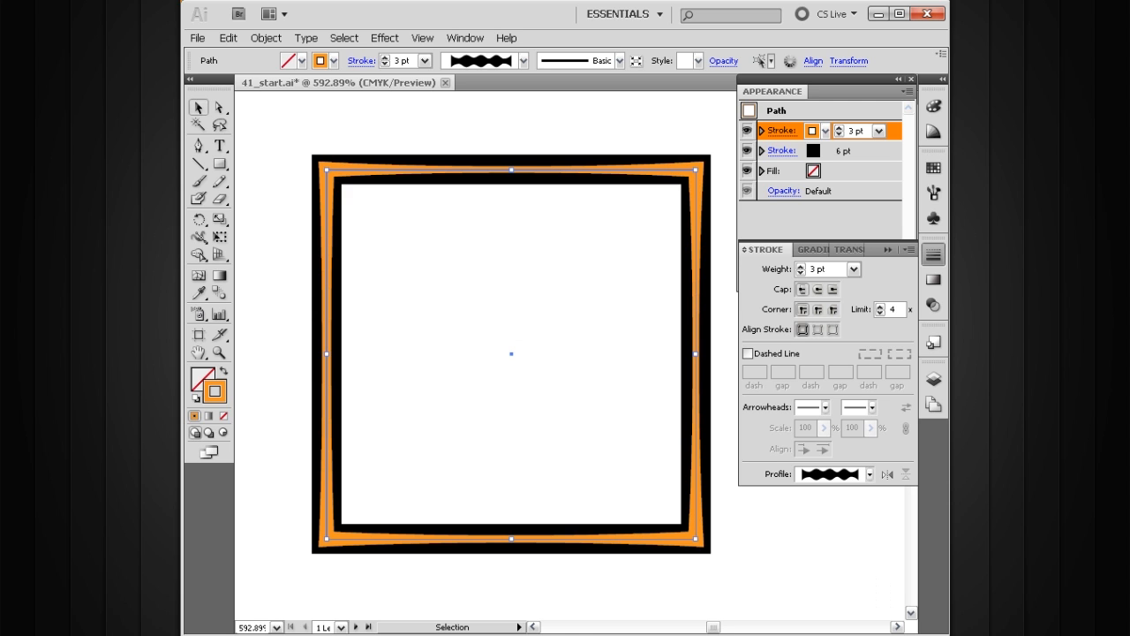
# - Draw a wide, short rectangle in the empty area below the star, using the current frame appearance
pyautogui.moveTo(622, 357); pyautogui.dragTo(535, 377)
pyautogui.keyDown('ctrl'); pyautogui.keyDown('alt'); pyautogui.click(615, 388); pyautogui.keyUp('alt'); pyautogui.keyUp('ctrl')
pyautogui.keyDown('ctrl'); pyautogui.keyDown('alt'); pyautogui.click(616, 389); pyautogui.keyUp('alt'); pyautogui.keyUp('ctrl')
pyautogui.keyDown('ctrl'); pyautogui.keyDown('alt'); pyautogui.click(616, 388); pyautogui.keyUp('alt'); pyautogui.keyUp('ctrl')
pyautogui.press('space')
pyautogui.press('m')
pyautogui.moveTo(381, 443); pyautogui.dragTo(690, 524)
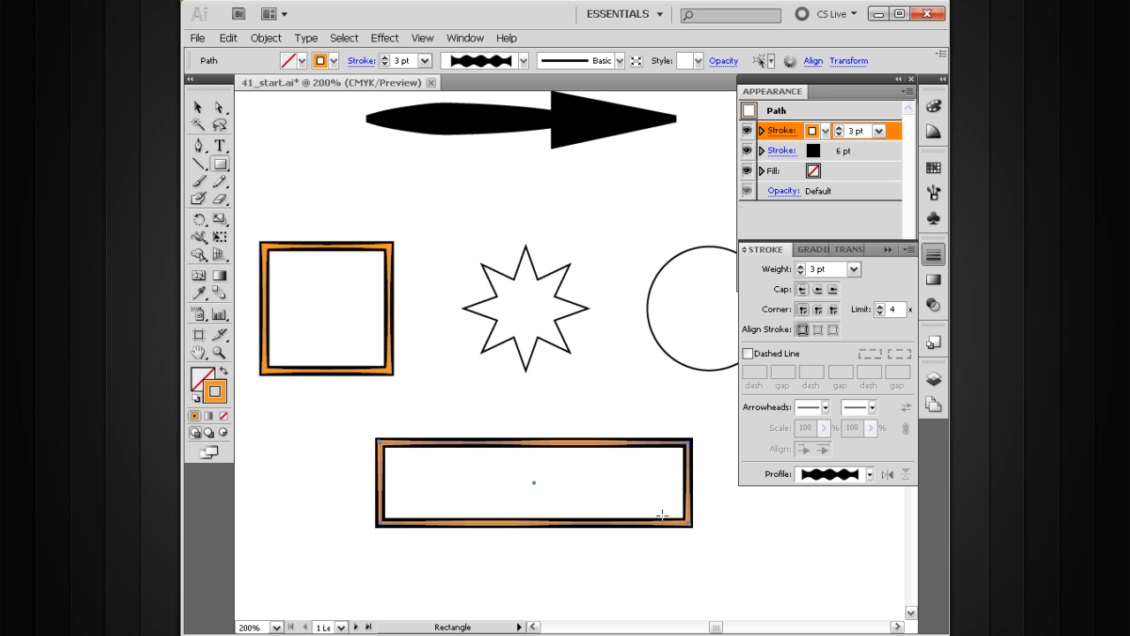
pyautogui.press('v')
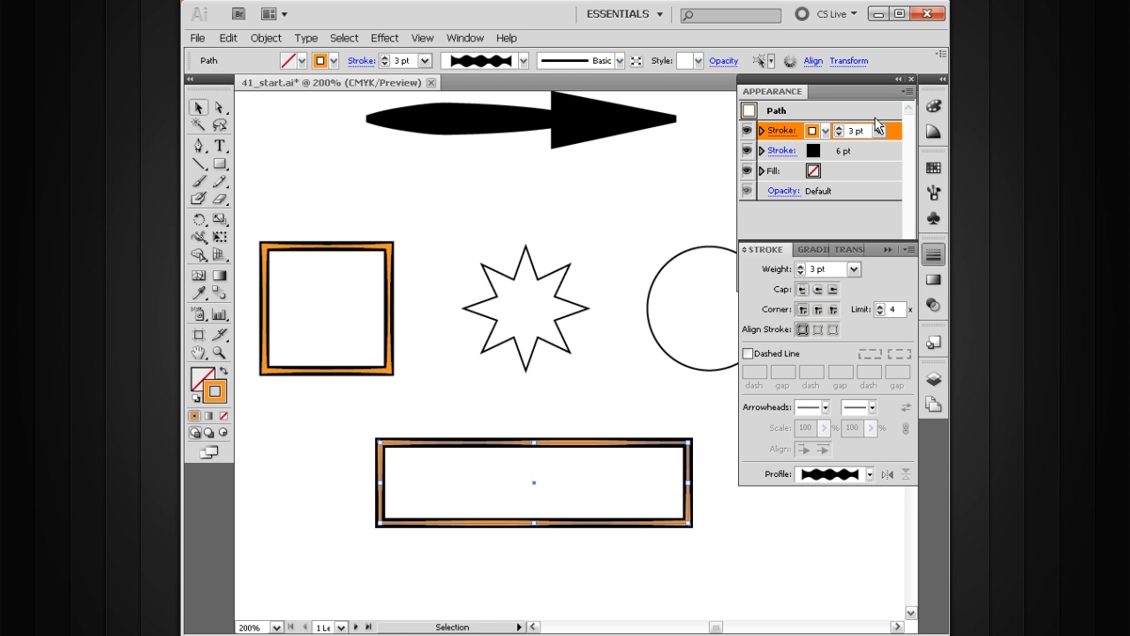
# - Clear the new rectangle's appearance and give it a plain black stroke
pyautogui.click(907, 91)
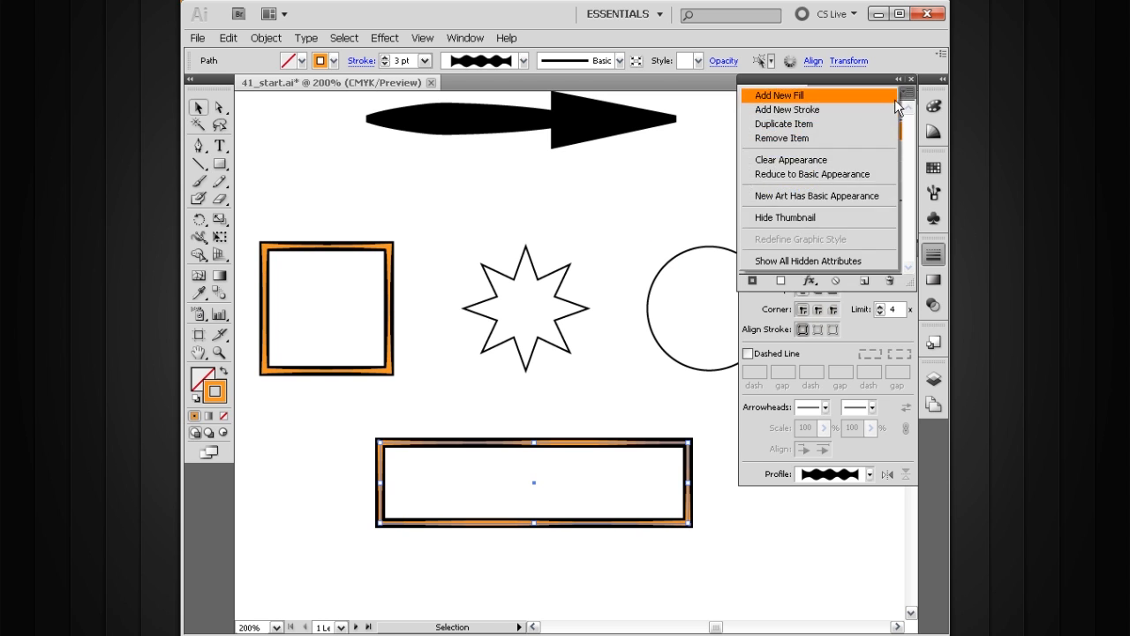
pyautogui.click(799, 161)
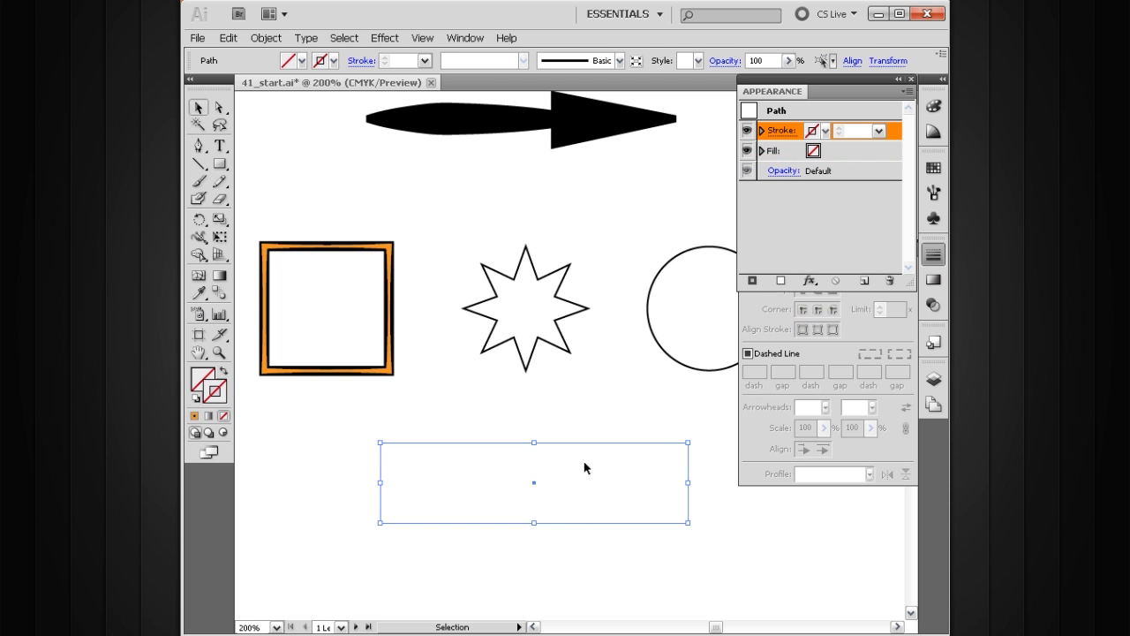
pyautogui.click(825, 130)
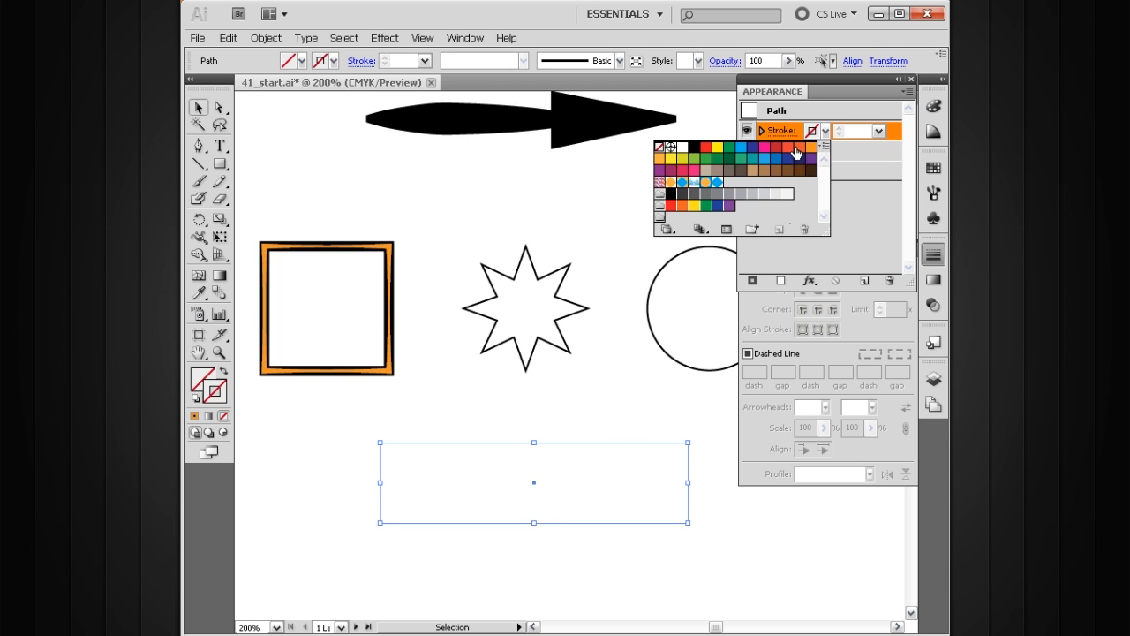
pyautogui.click(696, 147)
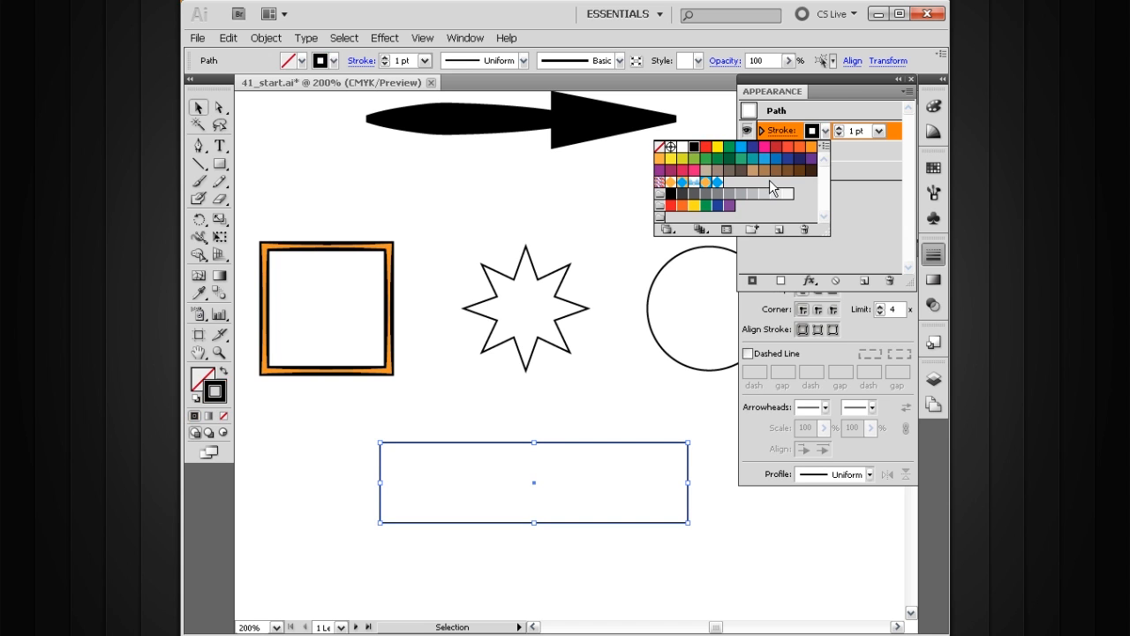
pyautogui.click(852, 201)
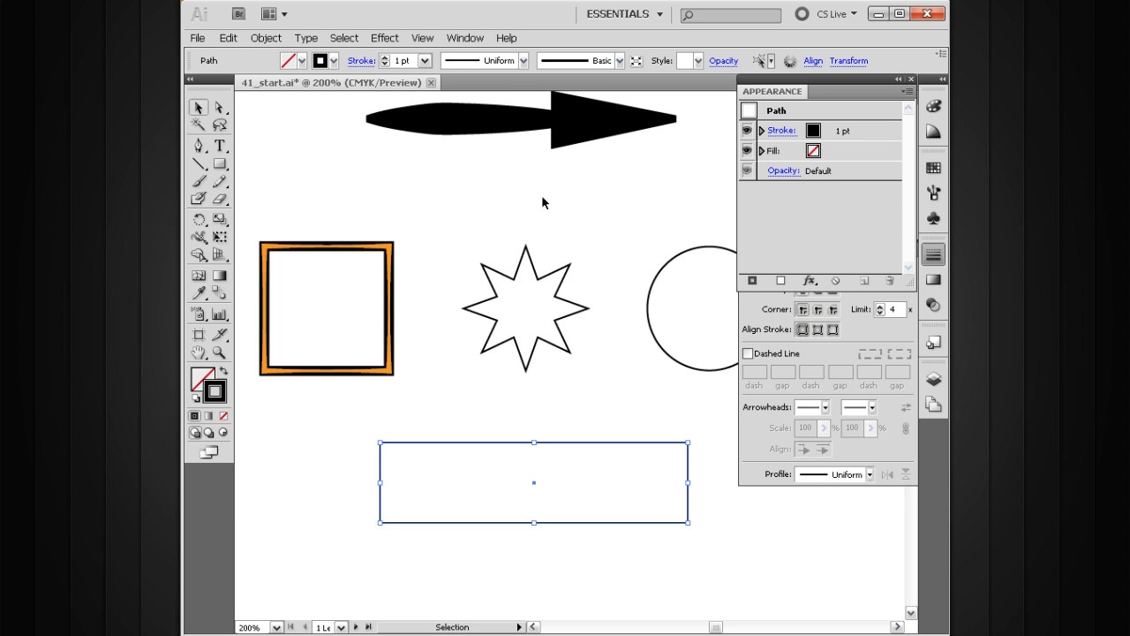
# - Apply the saved wavy frame1 width profile to the rectangle's black stroke
pyautogui.click(523, 60)
pyautogui.moveTo(517, 96); pyautogui.dragTo(516, 161)
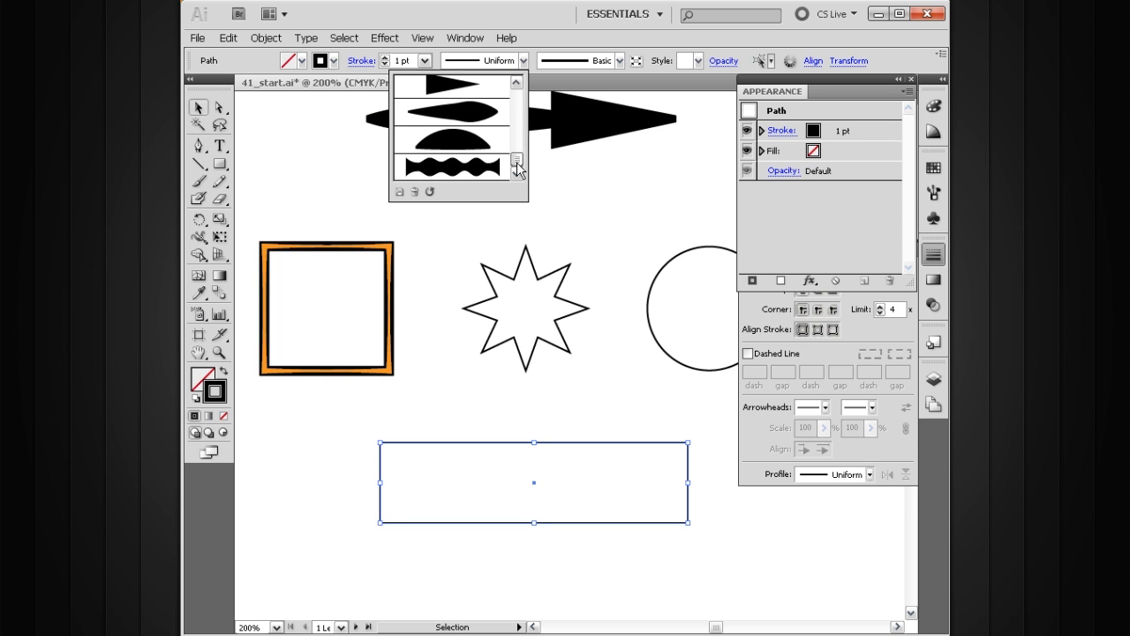
pyautogui.click(446, 171)
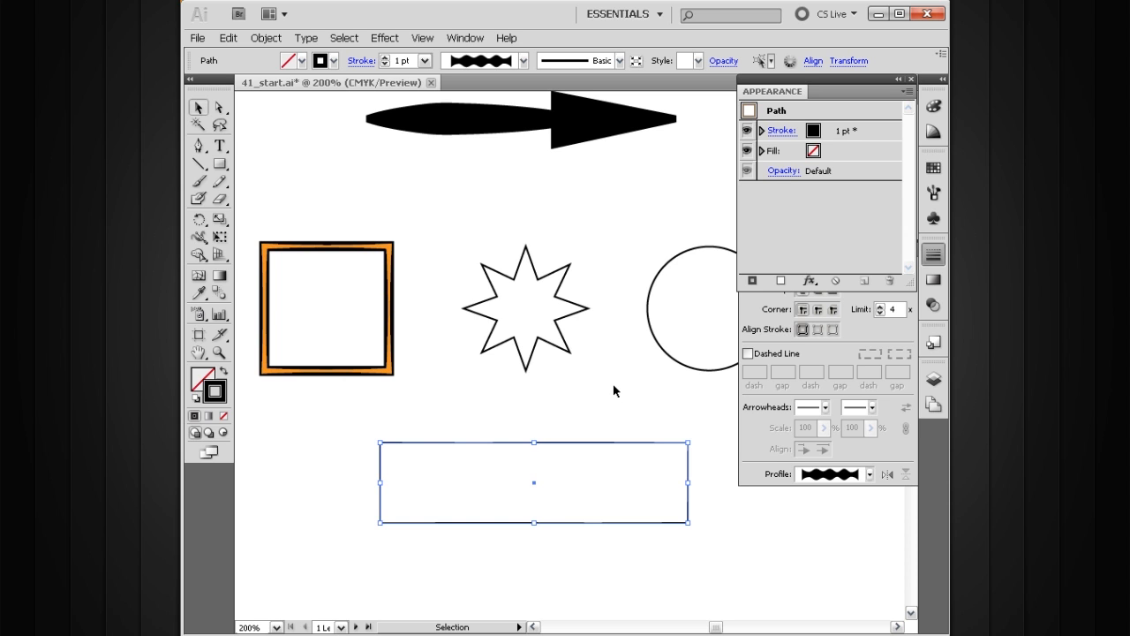
# - Increase the rectangle's stroke weight to 9 pt
pyautogui.click(385, 57)
pyautogui.click(385, 57)
pyautogui.click(385, 57)
pyautogui.click(385, 57)
pyautogui.click(385, 57)
pyautogui.click(385, 58)
pyautogui.click(385, 57)
pyautogui.click(385, 58)
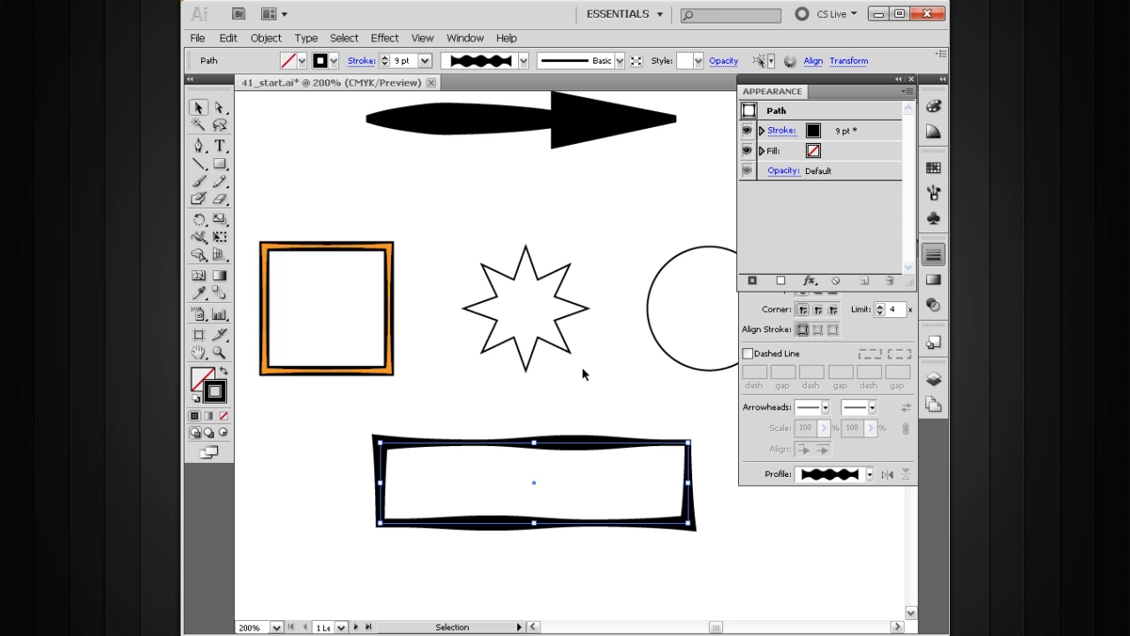
# - Select the arrow-shaped stroke above the star and flip its width profile along the path so the arrowhead points the opposite way
pyautogui.moveTo(591, 249); pyautogui.dragTo(601, 307)
pyautogui.moveTo(699, 139)
pyautogui.mouseDown()
pyautogui.moveTo(404, 222)
pyautogui.moveTo(369, 218)
pyautogui.mouseUp()
pyautogui.moveTo(574, 244); pyautogui.dragTo(560, 287)
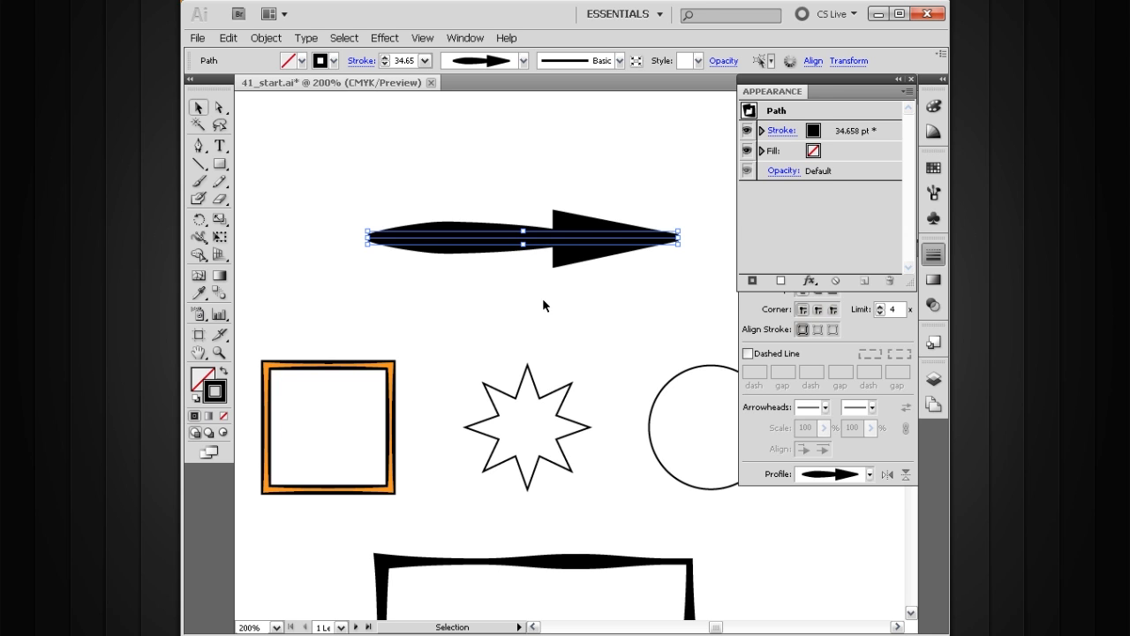
pyautogui.click(886, 477)
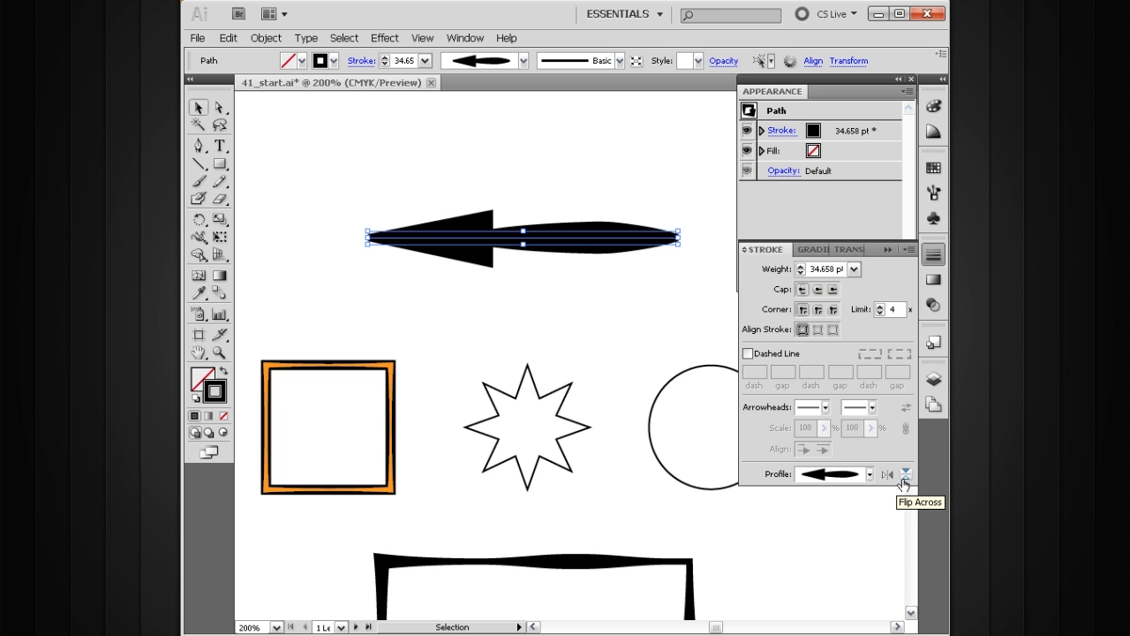
# - Try flipping the arrow stroke's width profile across the path several times, comparing both sides of the arrowhead up close
pyautogui.click(905, 476)
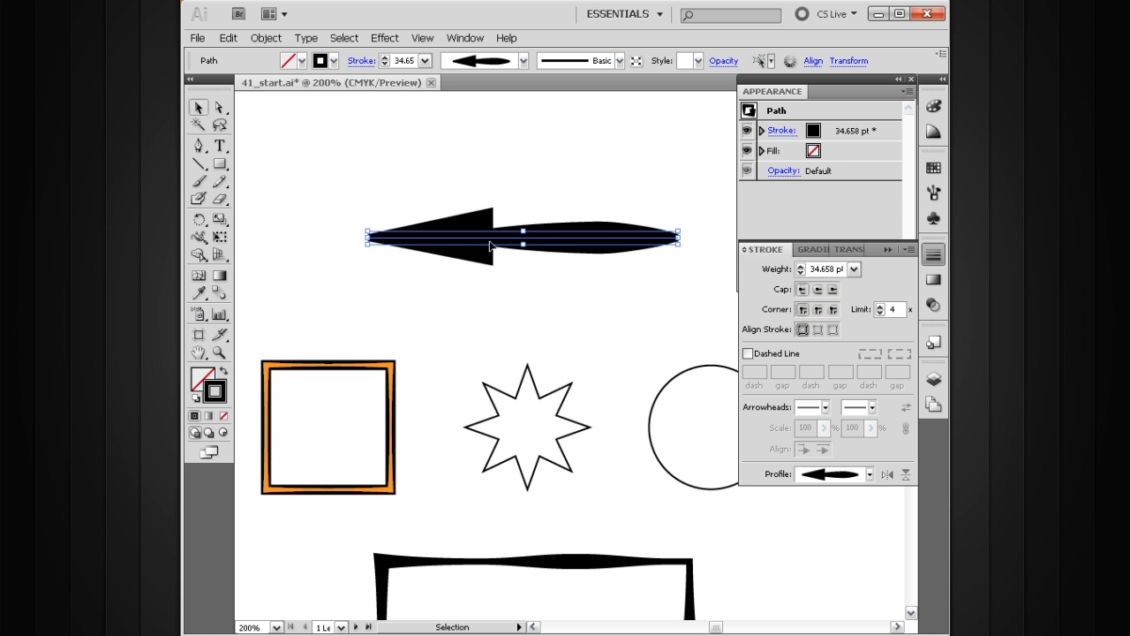
pyautogui.moveTo(667, 176); pyautogui.dragTo(485, 305)
pyautogui.moveTo(310, 495); pyautogui.dragTo(530, 323)
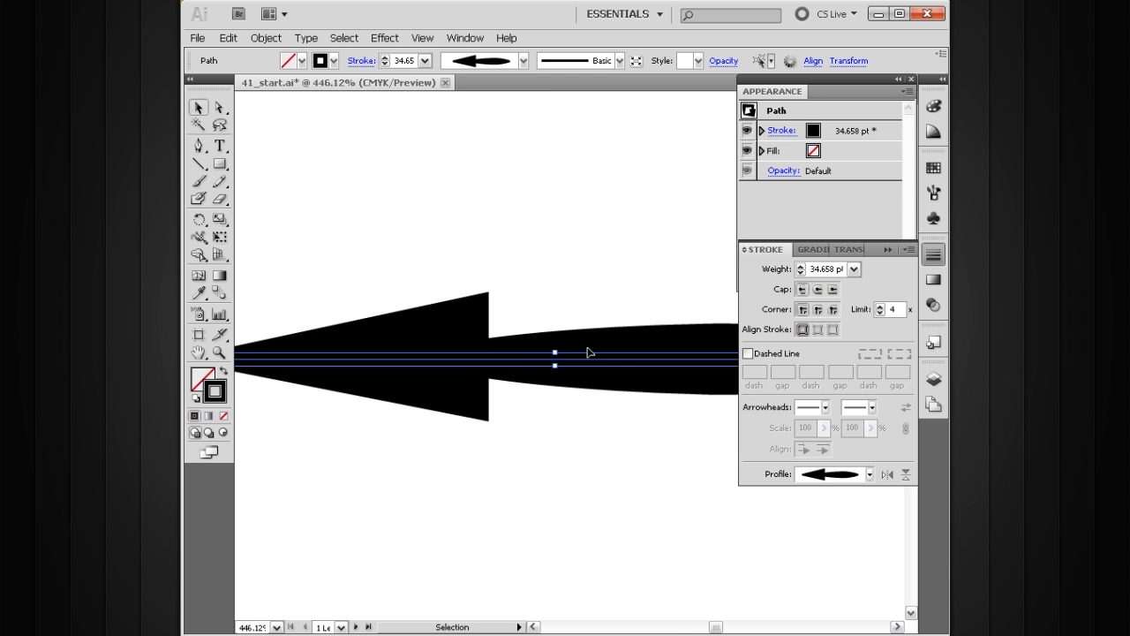
pyautogui.click(905, 474)
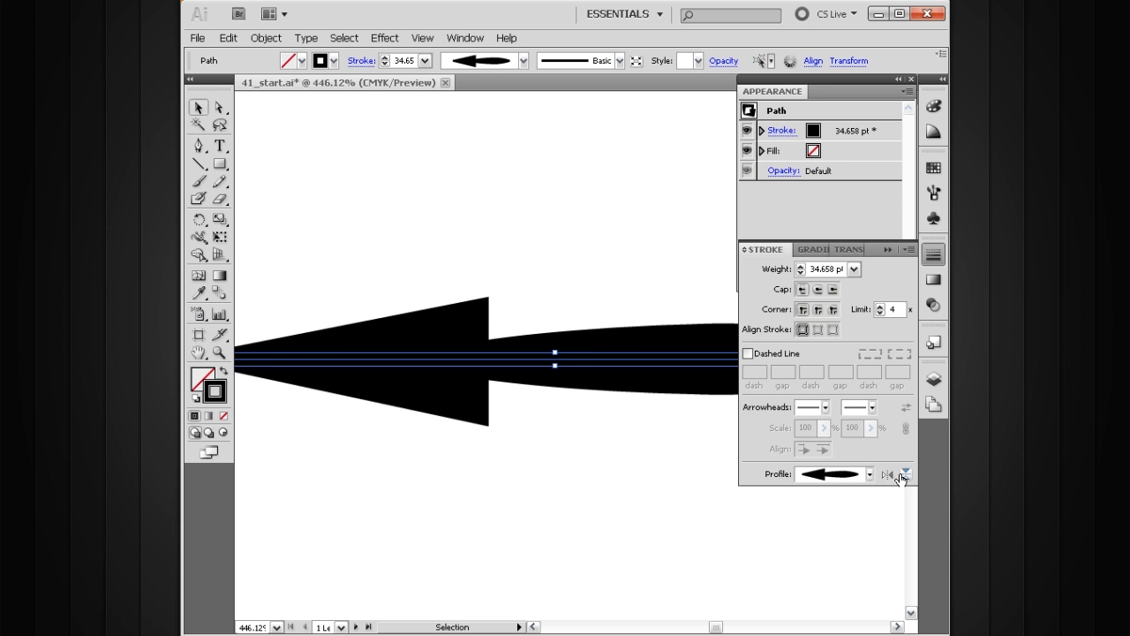
pyautogui.click(905, 474)
pyautogui.click(903, 475)
pyautogui.hotkey('ctrl', '-')
pyautogui.hotkey('ctrl', '-')
pyautogui.hotkey('ctrl', '-')
pyautogui.moveTo(610, 474); pyautogui.dragTo(599, 563)
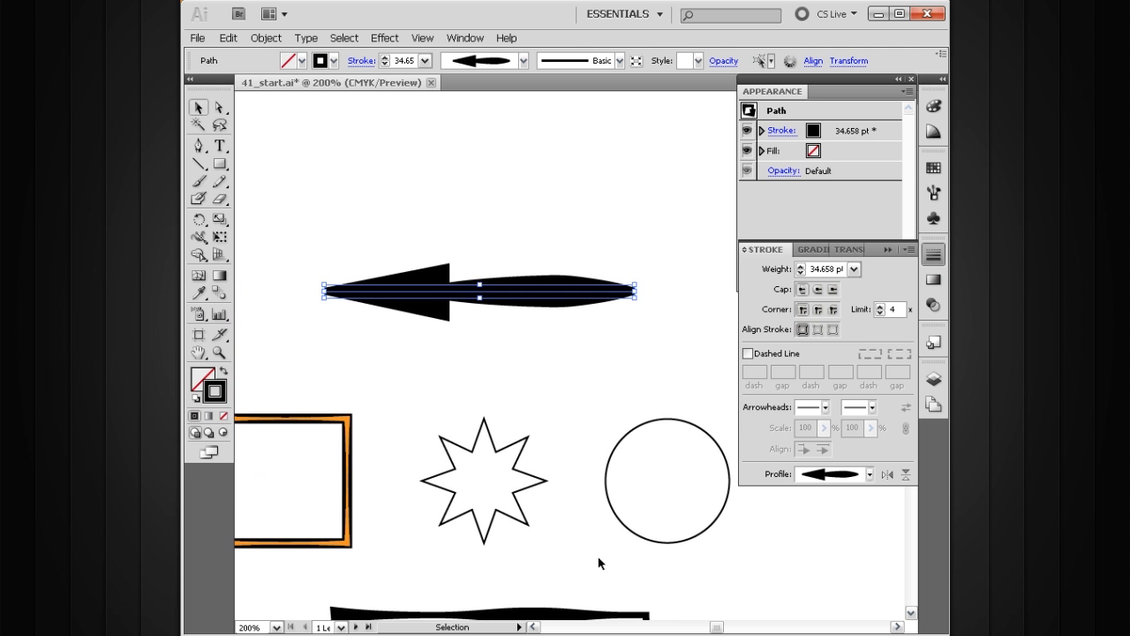